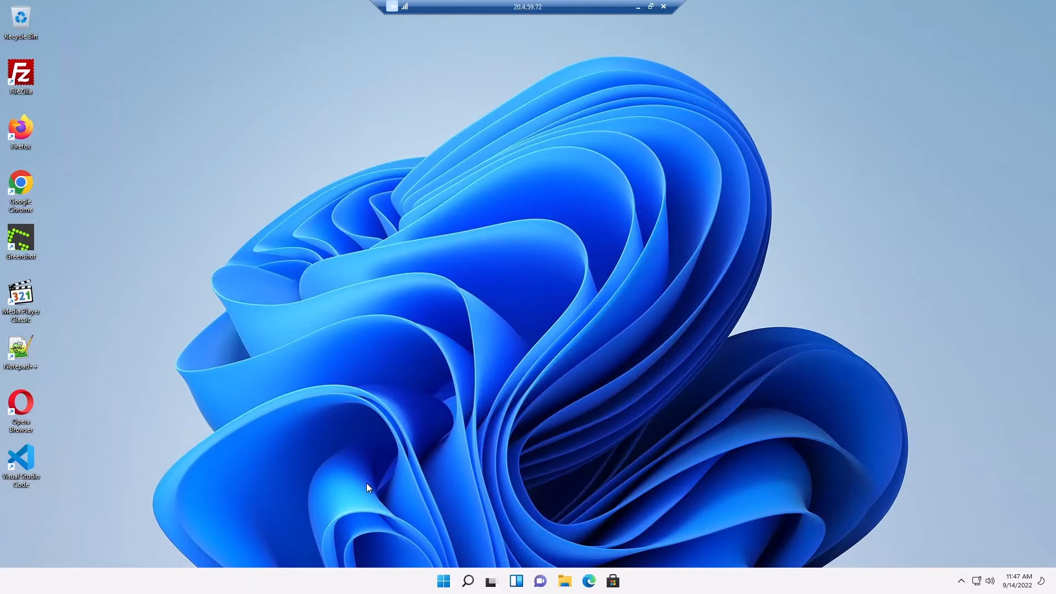
Step: Confirm Windows Update in Settings reports the remote machine up to date, then bring up File Explorer
{"action": "left_click", "coordinate": [443, 581]}
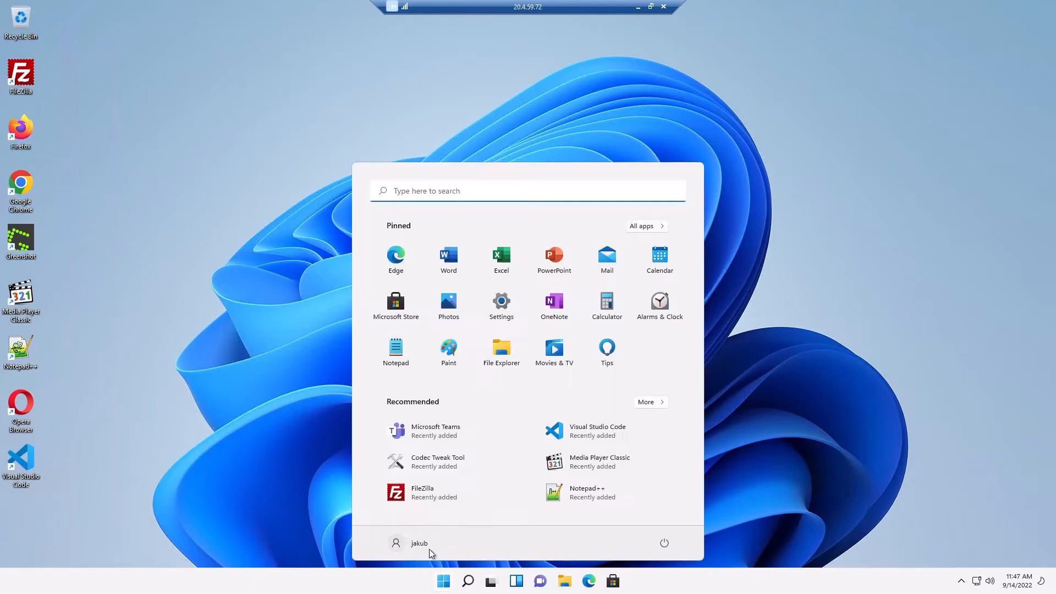
{"action": "left_click", "coordinate": [503, 314]}
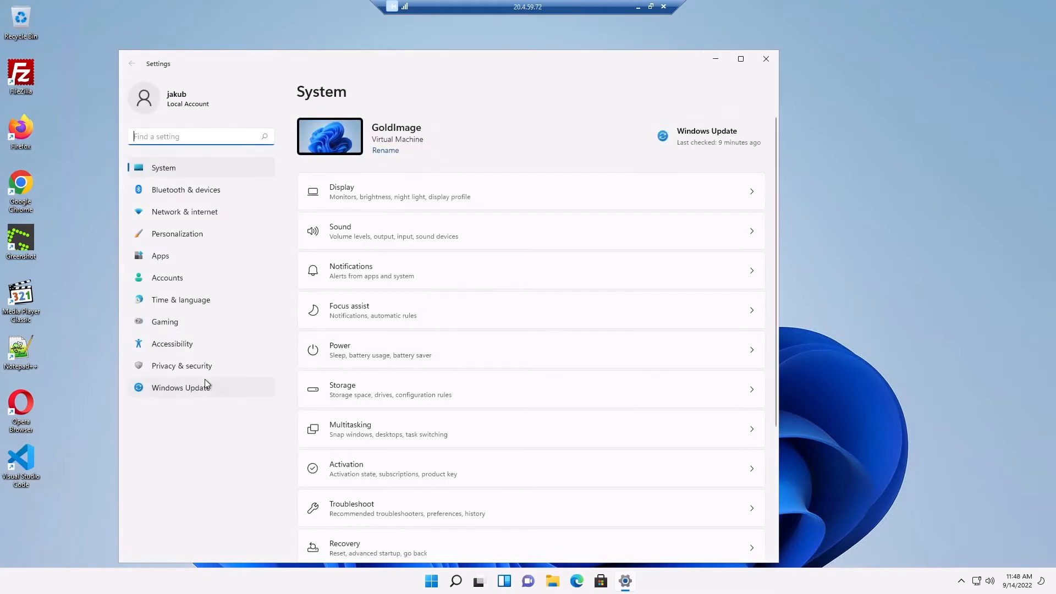
{"action": "left_click", "coordinate": [203, 385]}
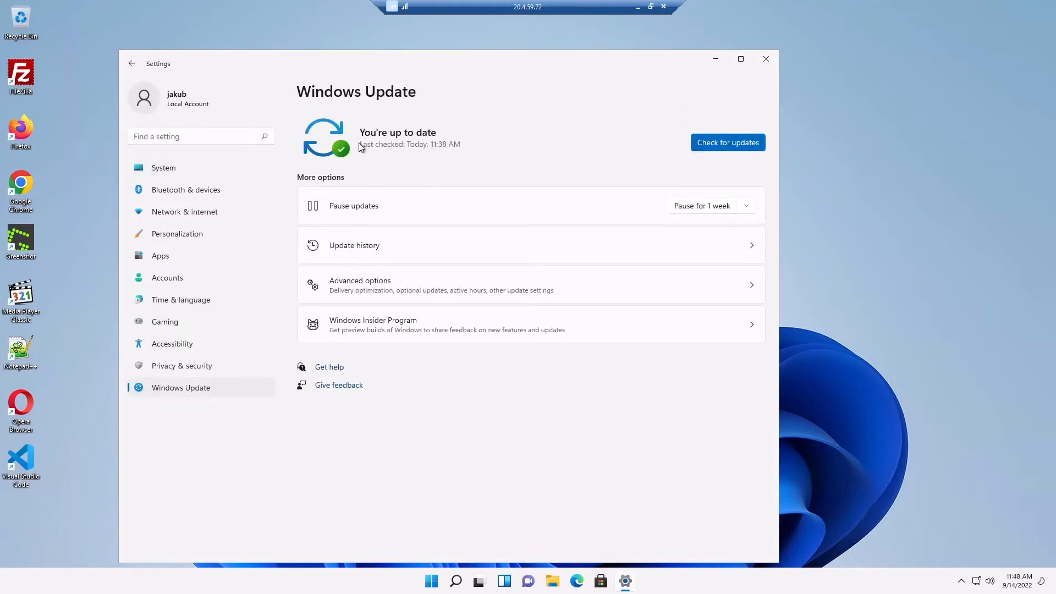
{"action": "left_click", "coordinate": [550, 578]}
Step: Browse to C:\Windows\System32\Sysprep and select the sysprep application
{"action": "left_click", "coordinate": [281, 354]}
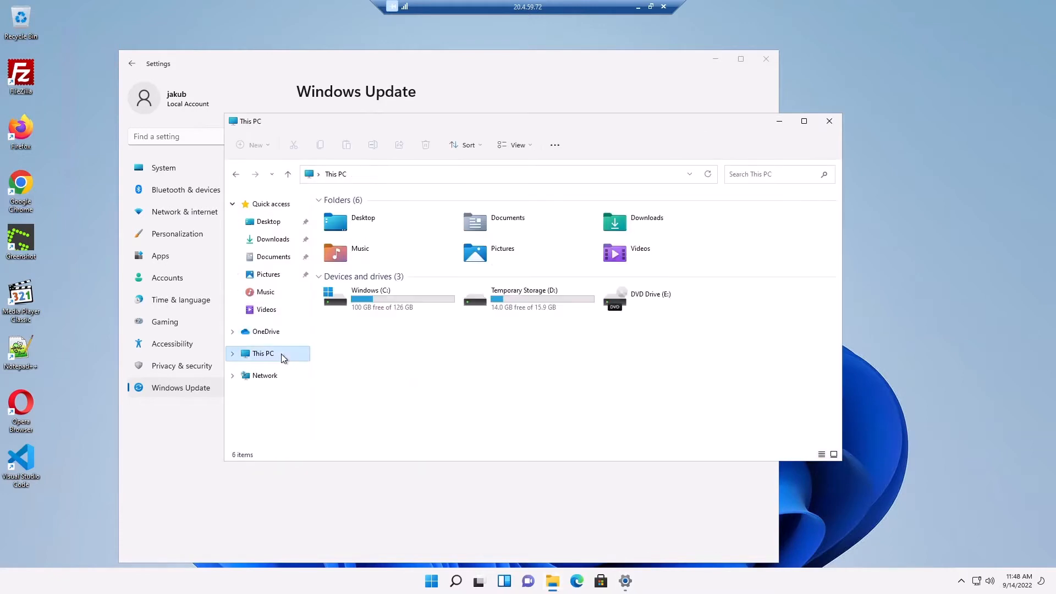
{"action": "double_click", "coordinate": [369, 308]}
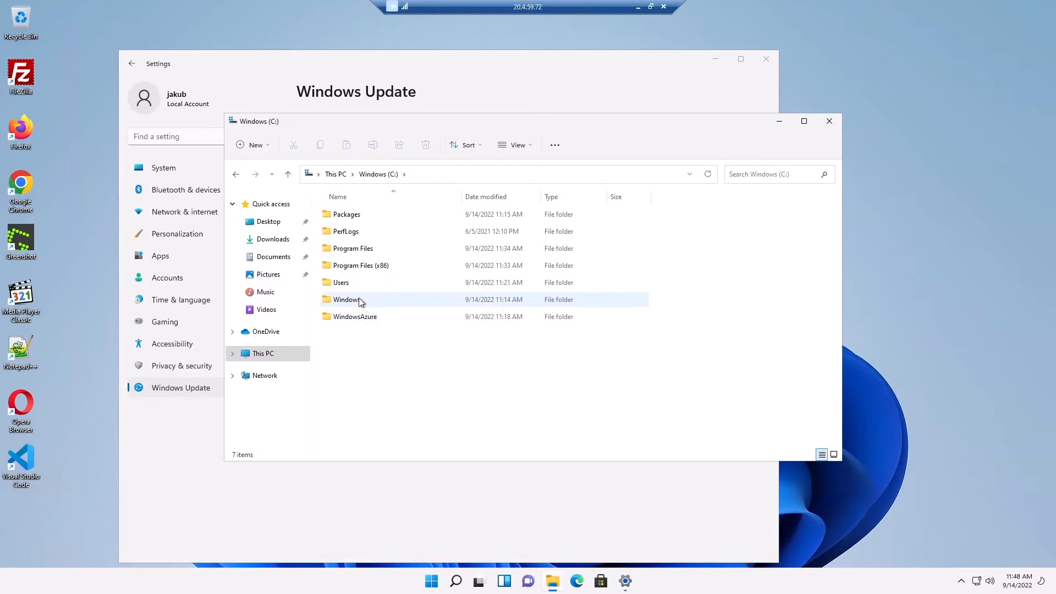
{"action": "left_click", "coordinate": [361, 301]}
{"action": "double_click", "coordinate": [357, 301]}
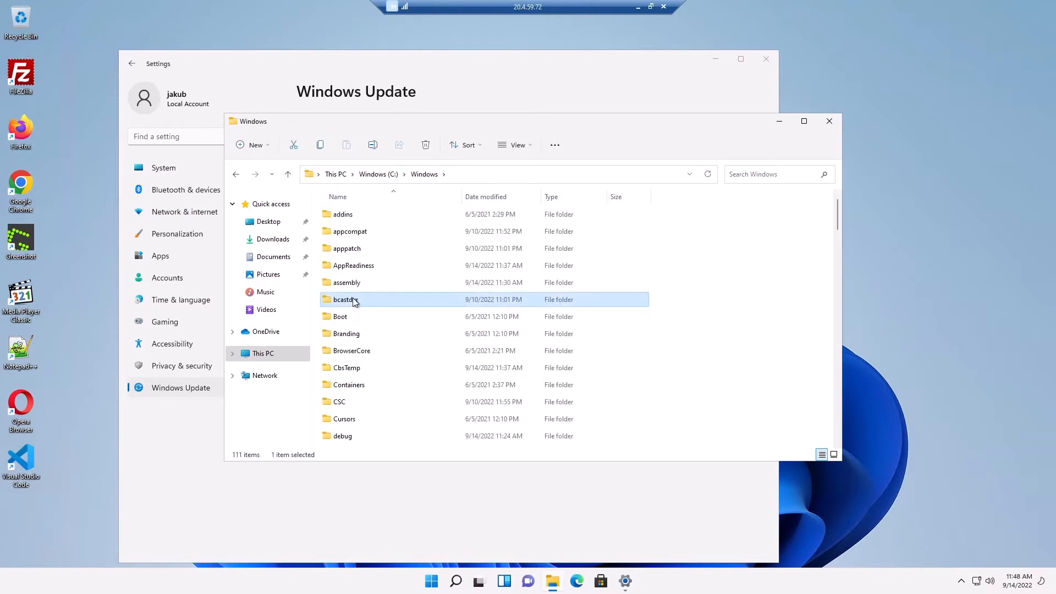
{"action": "scroll", "coordinate": [354, 302], "scroll_direction": "down", "scroll_amount": 19}
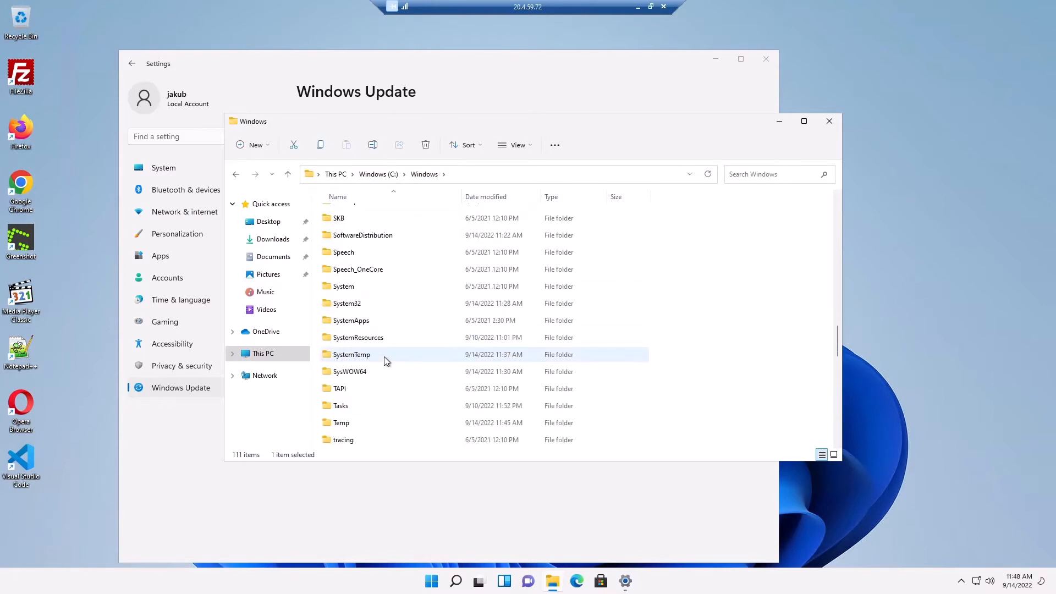
{"action": "left_click", "coordinate": [352, 306]}
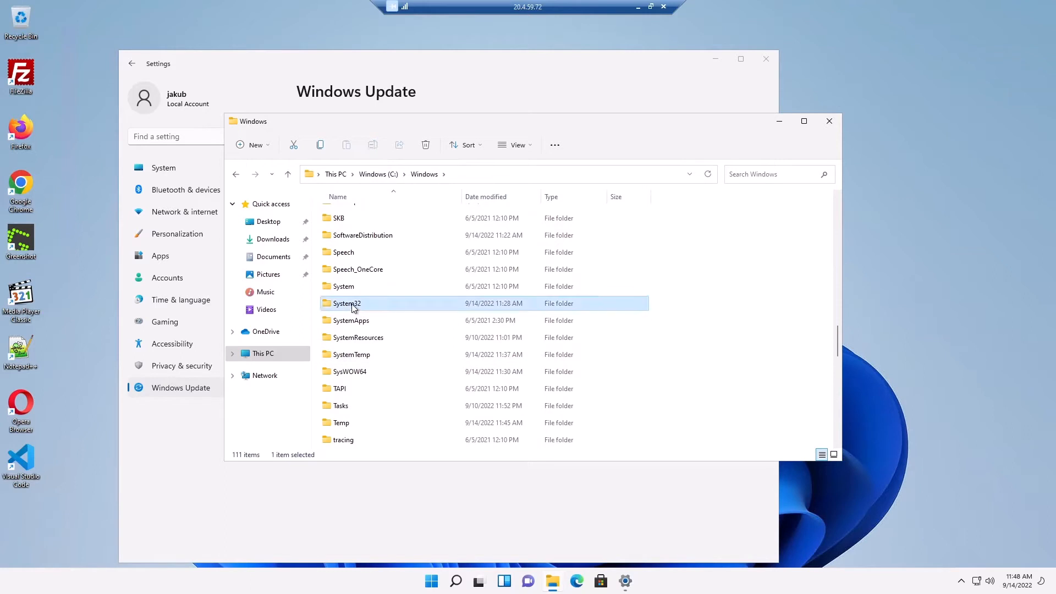
{"action": "double_click", "coordinate": [352, 306]}
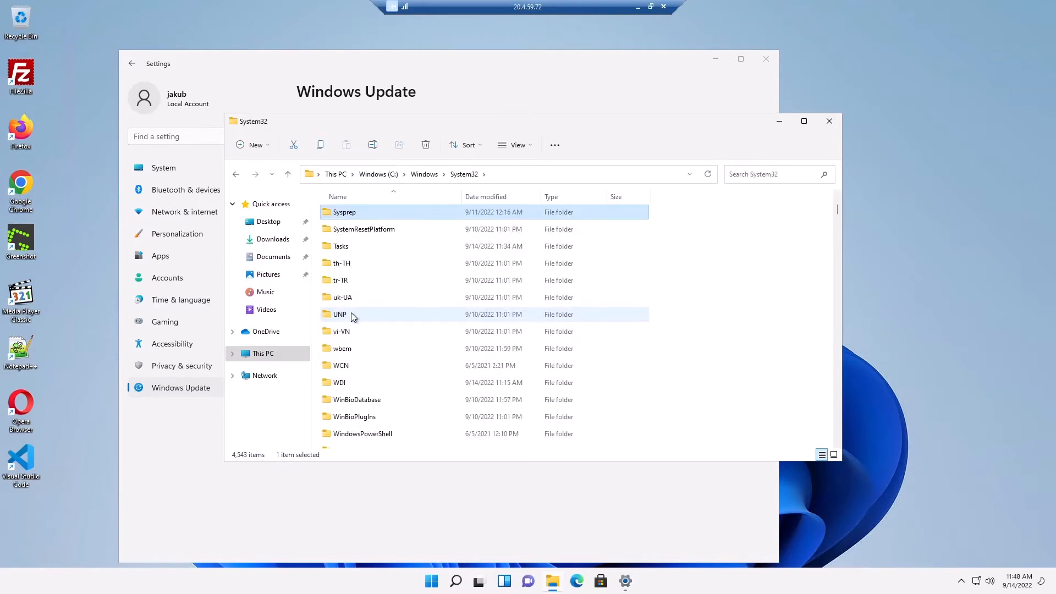
{"action": "double_click", "coordinate": [346, 214]}
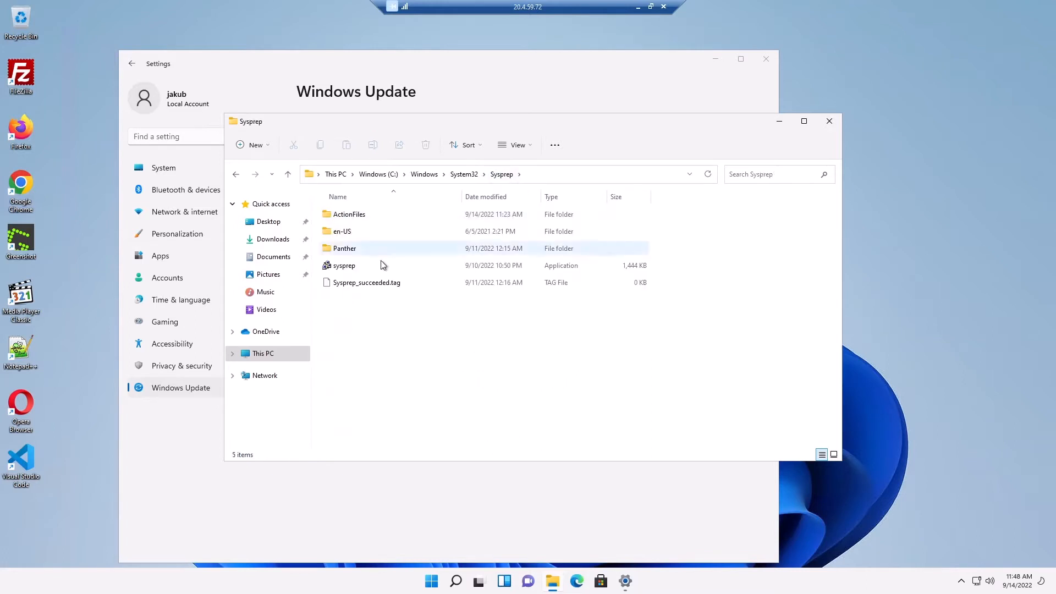
{"action": "left_click", "coordinate": [353, 268]}
Step: Run sysprep as administrator with OOBE, Generalize and Shutdown, then dismiss its validation error
{"action": "right_click", "coordinate": [352, 268]}
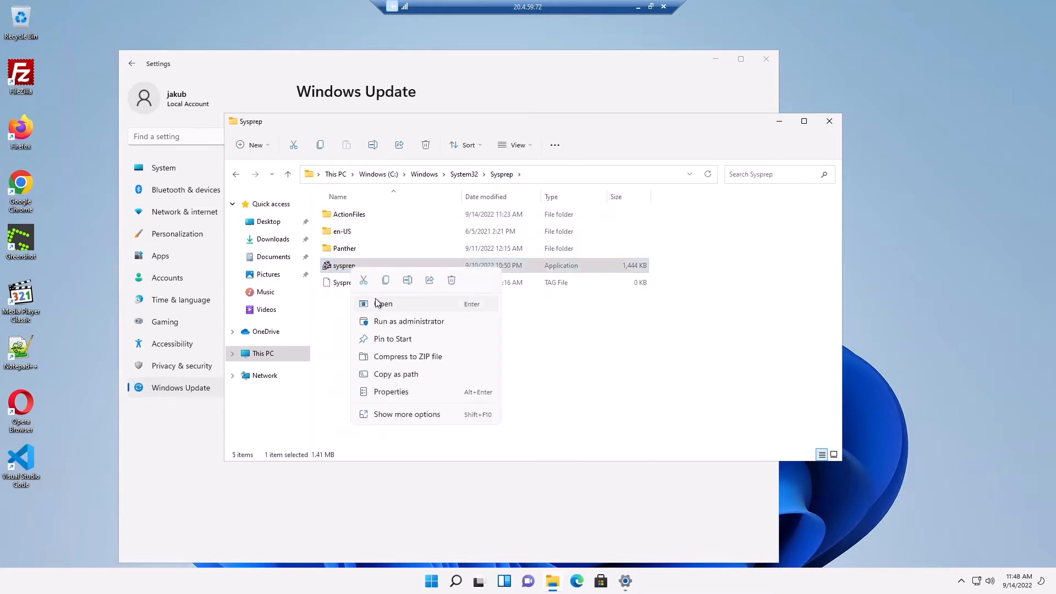
{"action": "left_click", "coordinate": [398, 324]}
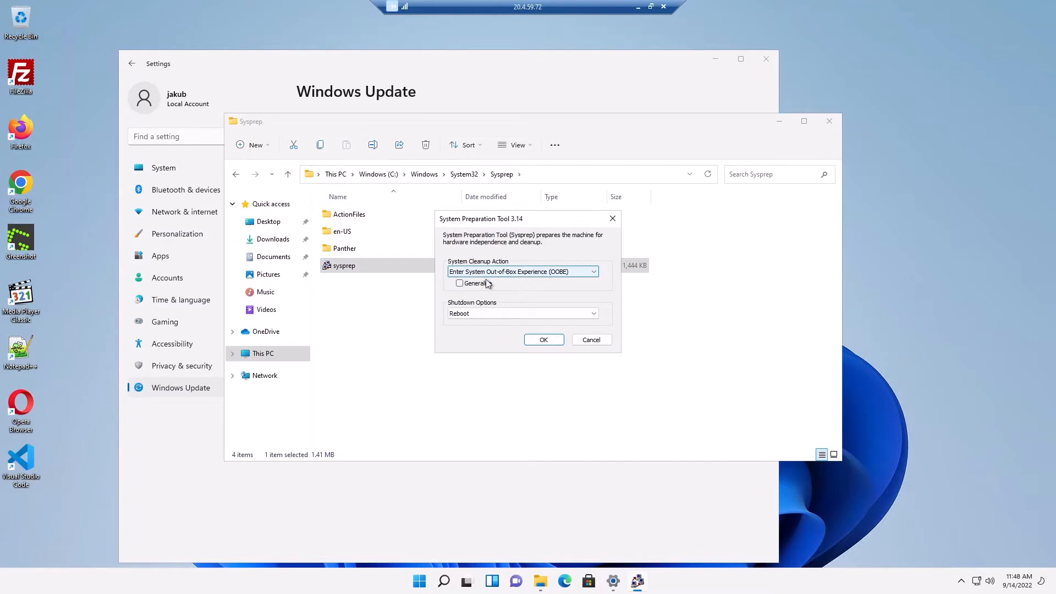
{"action": "left_click", "coordinate": [489, 310]}
{"action": "left_click", "coordinate": [463, 338]}
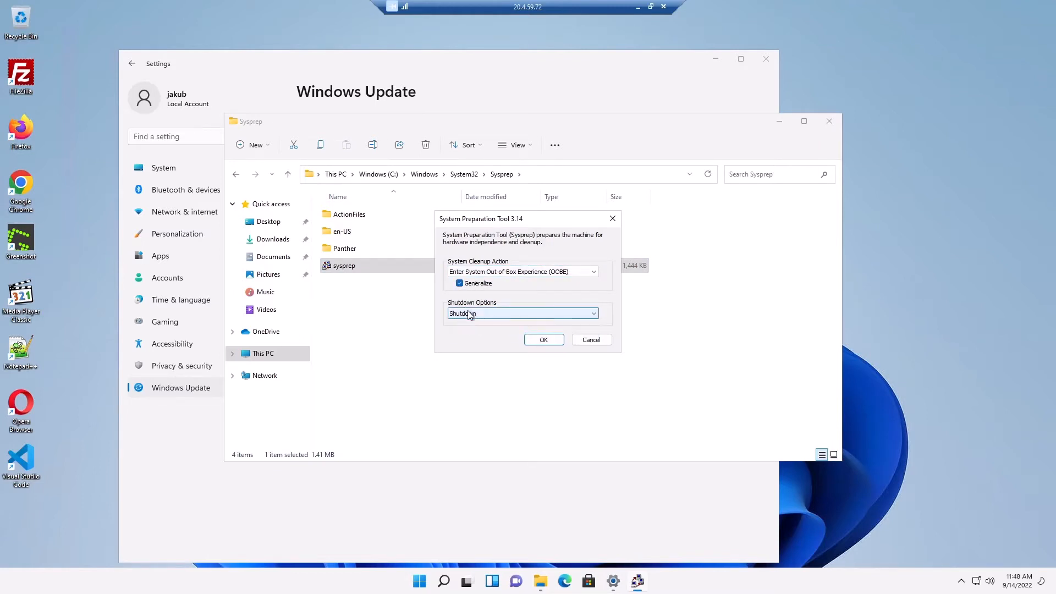
{"action": "left_click", "coordinate": [543, 340]}
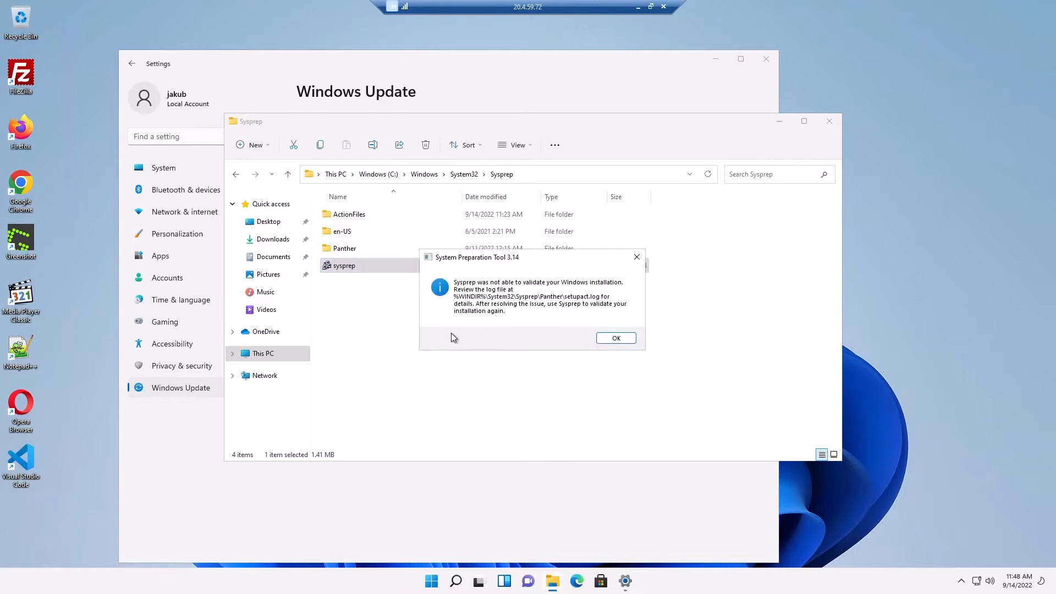
{"action": "left_click", "coordinate": [616, 338]}
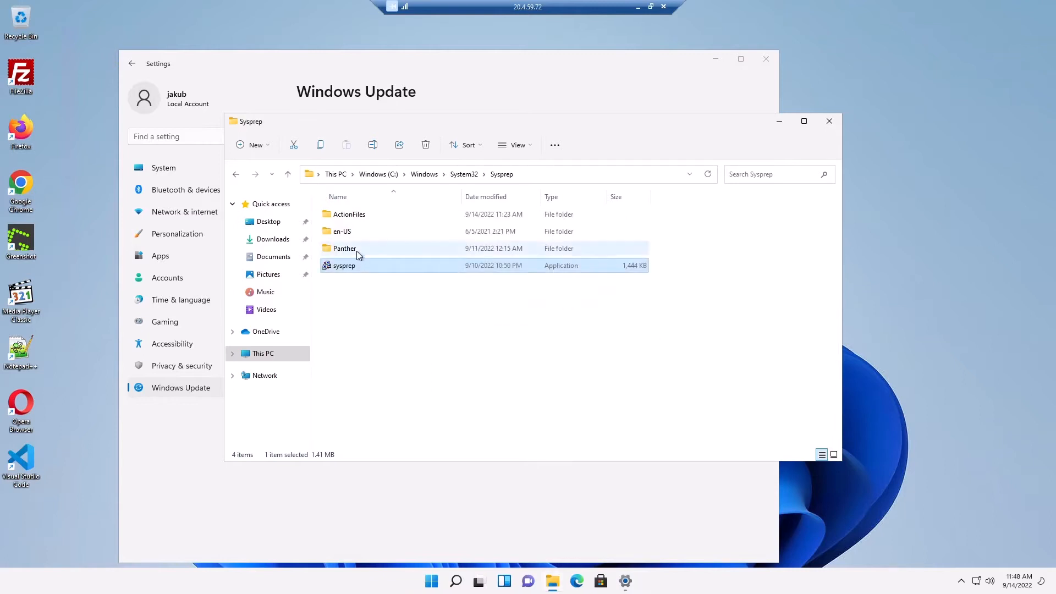
Step: Open the setupact log from the Panther folder in Notepad
{"action": "double_click", "coordinate": [357, 249]}
{"action": "right_click", "coordinate": [356, 251]}
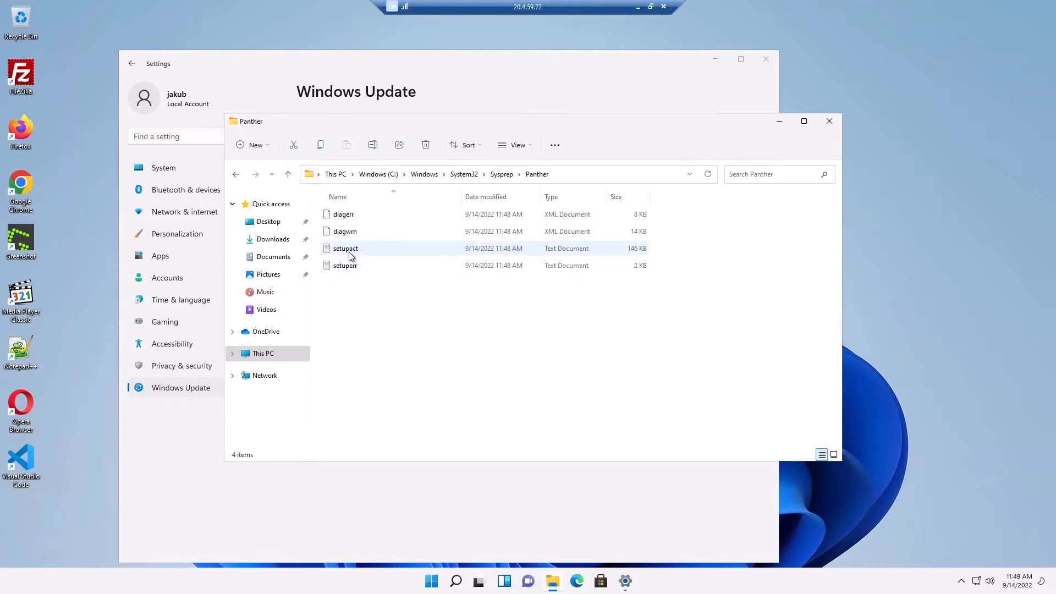
{"action": "mouse_move", "coordinate": [406, 306]}
{"action": "left_click", "coordinate": [536, 303]}
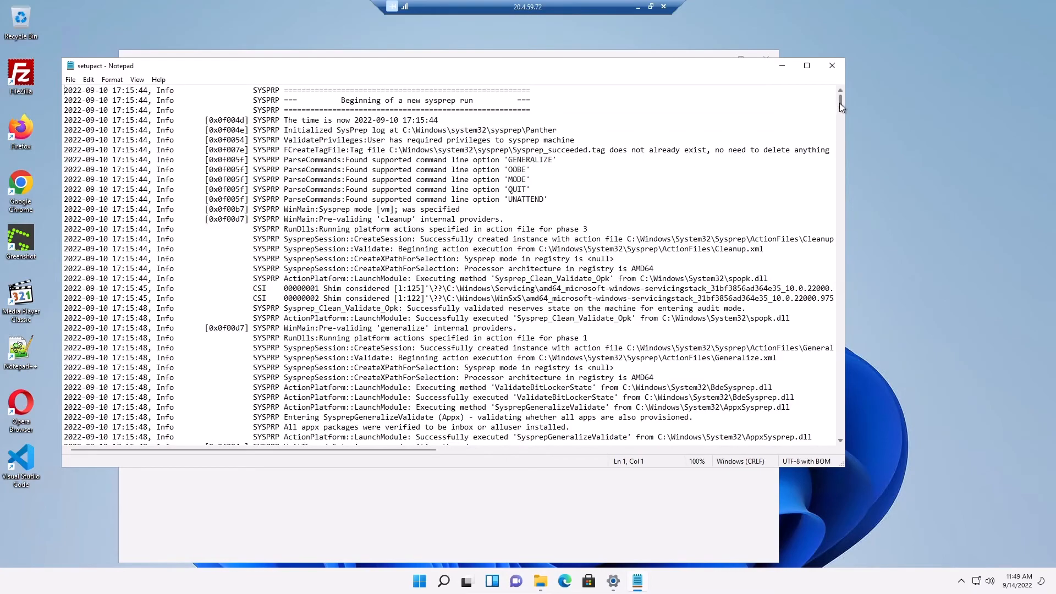
Step: Select the Microsoft.OneDriveSync_21220.1024.5.0 package name in the log's errors and search for powershell
{"action": "left_click_drag", "start_coordinate": [839, 103], "coordinate": [830, 422]}
{"action": "scroll", "coordinate": [491, 375], "scroll_direction": "down", "scroll_amount": 8}
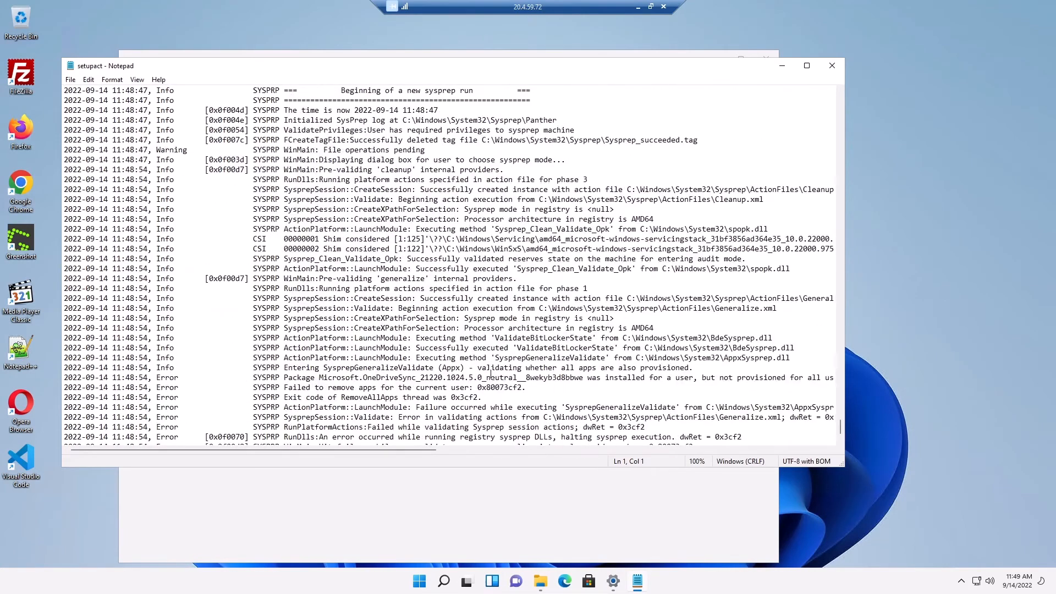
{"action": "scroll", "coordinate": [491, 375], "scroll_direction": "down", "scroll_amount": 2}
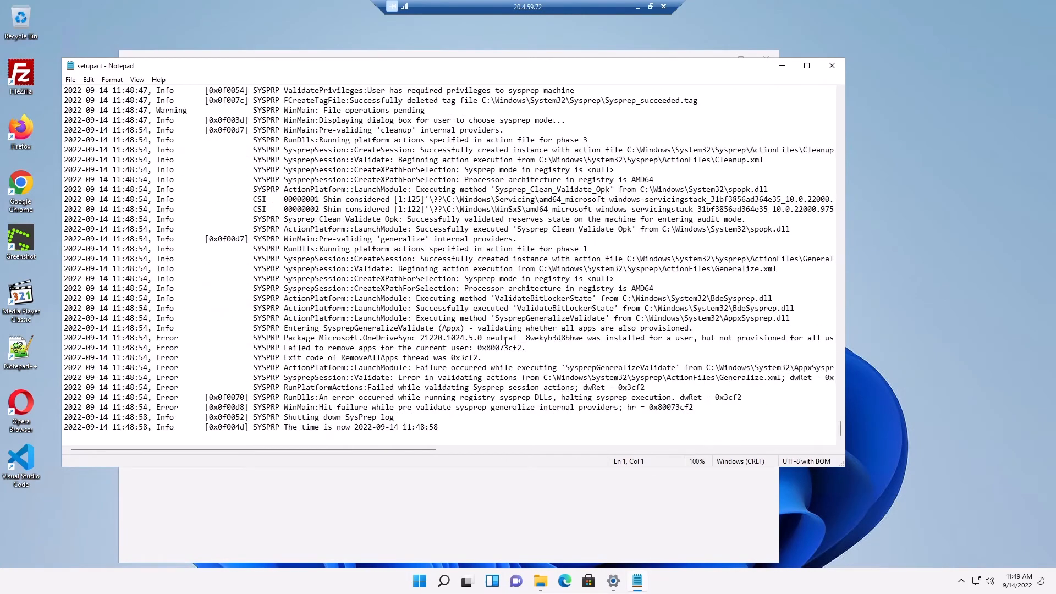
{"action": "left_click_drag", "start_coordinate": [160, 337], "coordinate": [585, 340]}
{"action": "key", "text": "ctrl+c"}
{"action": "left_click", "coordinate": [269, 341]}
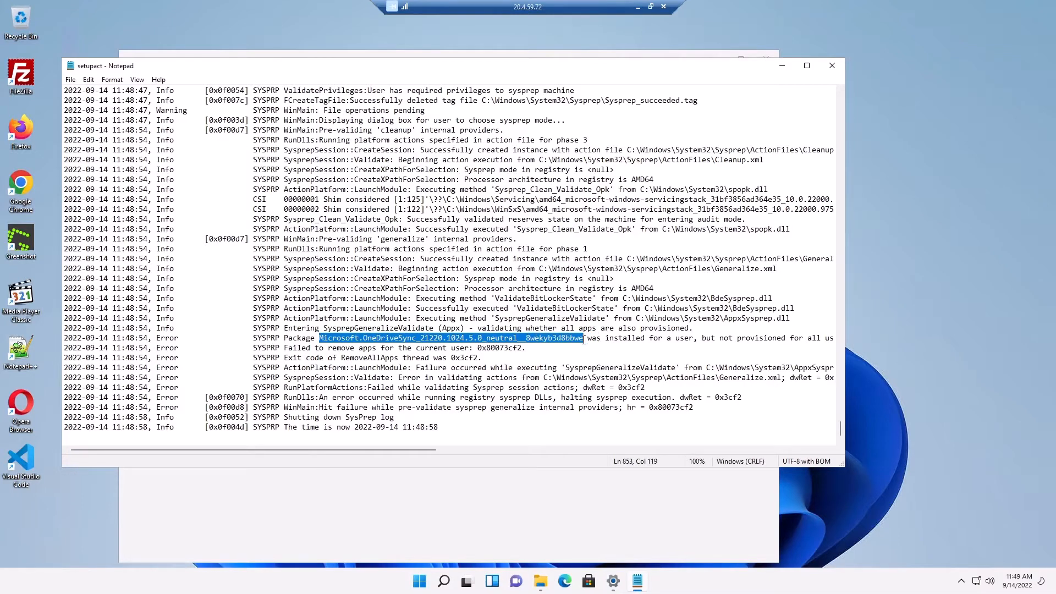
{"action": "left_click", "coordinate": [440, 582]}
{"action": "type", "text": "powershell"}
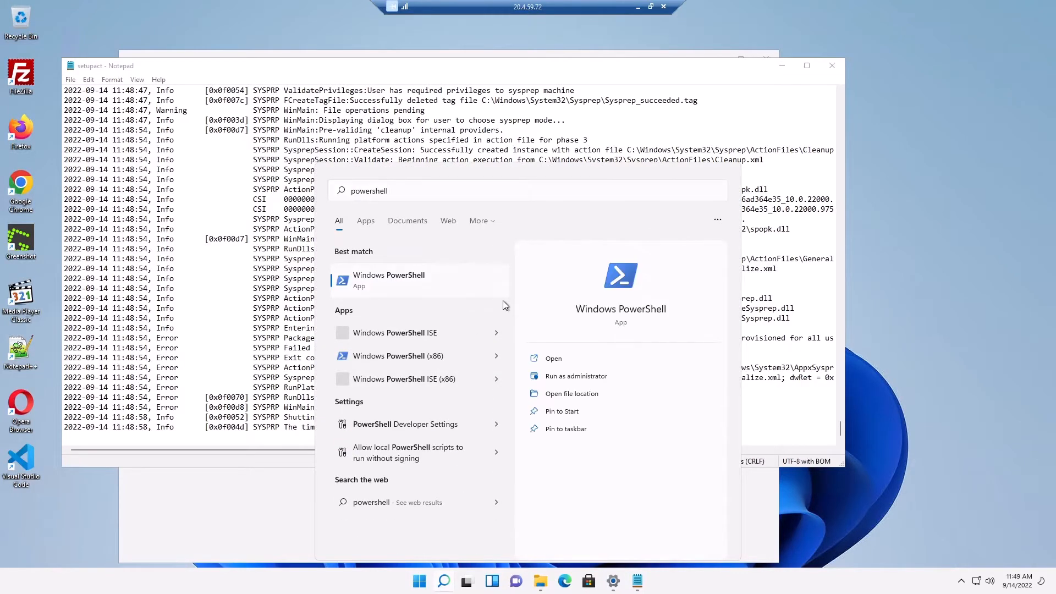
Step: In an administrator PowerShell, run Remove-AppxPackage -Package Microsoft.OneDriveSync_21220.1024.5.0, then return to the log
{"action": "right_click", "coordinate": [472, 292]}
{"action": "left_click", "coordinate": [529, 305]}
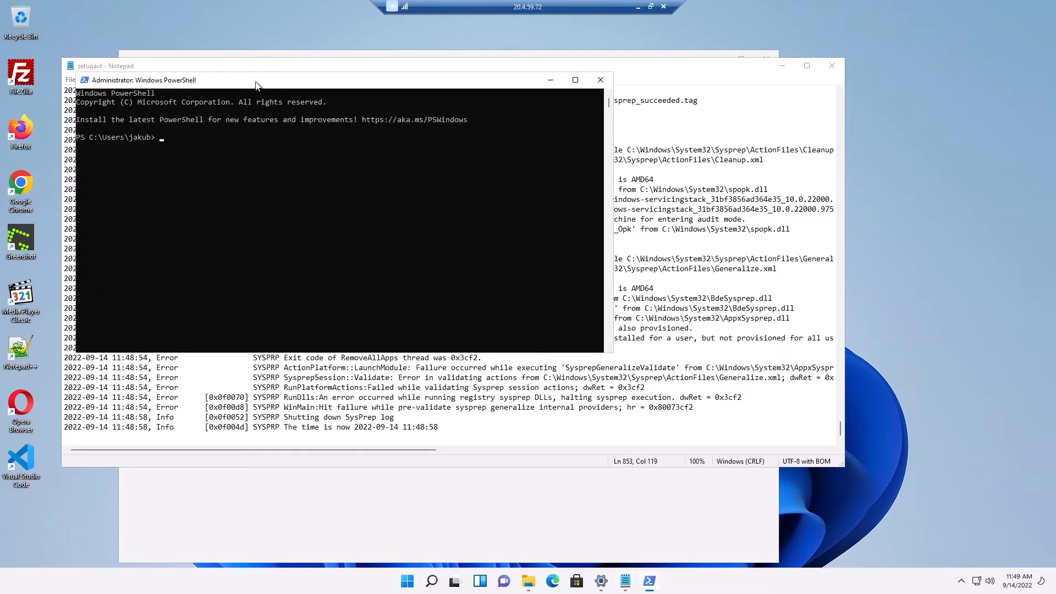
{"action": "left_click_drag", "start_coordinate": [252, 82], "coordinate": [377, 153]}
{"action": "type", "text": "remove"}
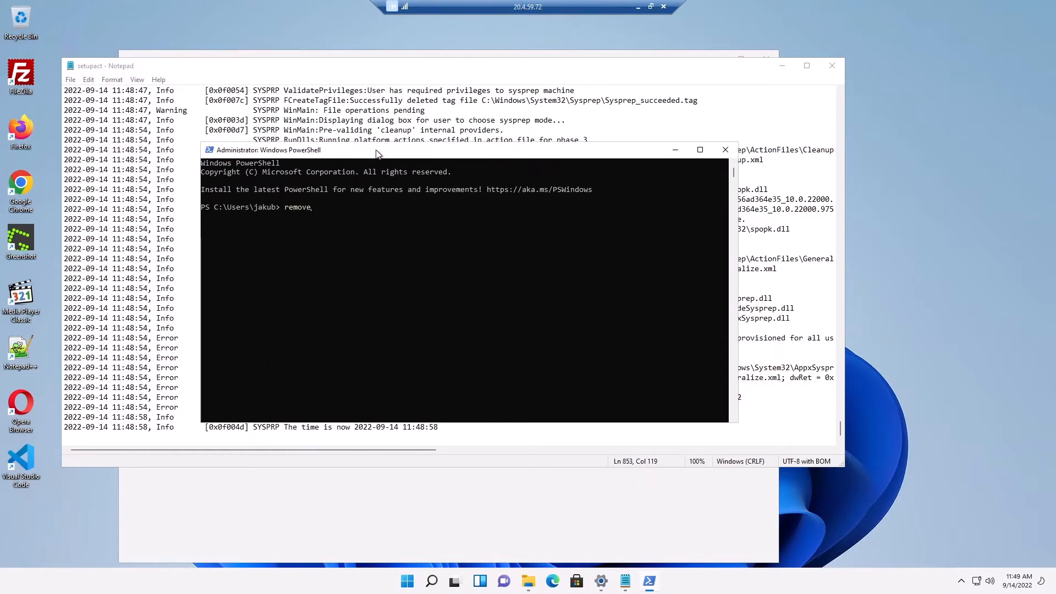
{"action": "type", "text": "=appx"}
{"action": "key", "text": "Tab"}
{"action": "type", "text": "-"}
{"action": "type", "text": "Package -Package"}
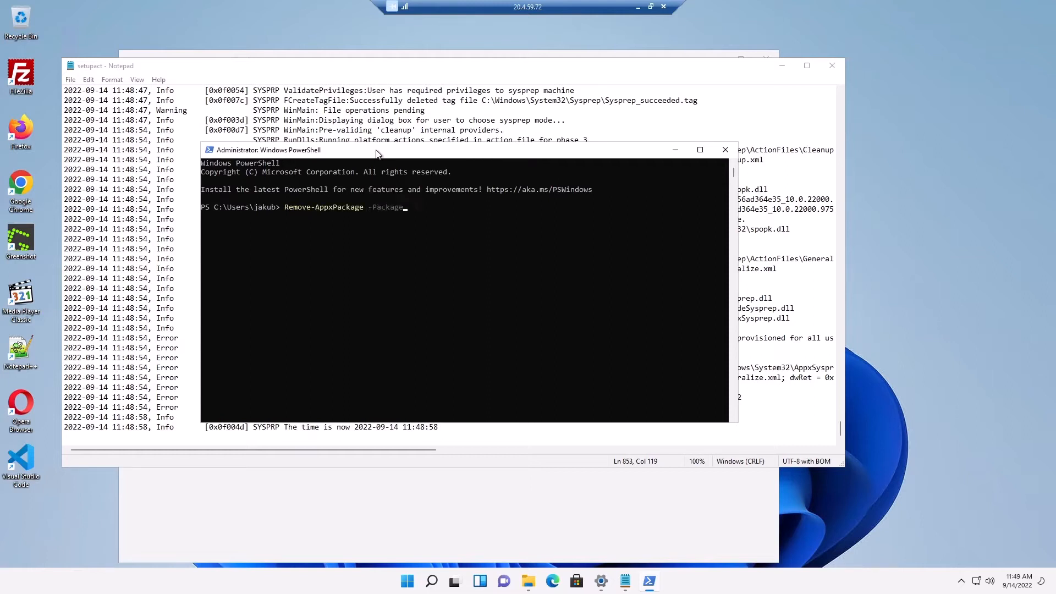
{"action": "right_click", "coordinate": [483, 233]}
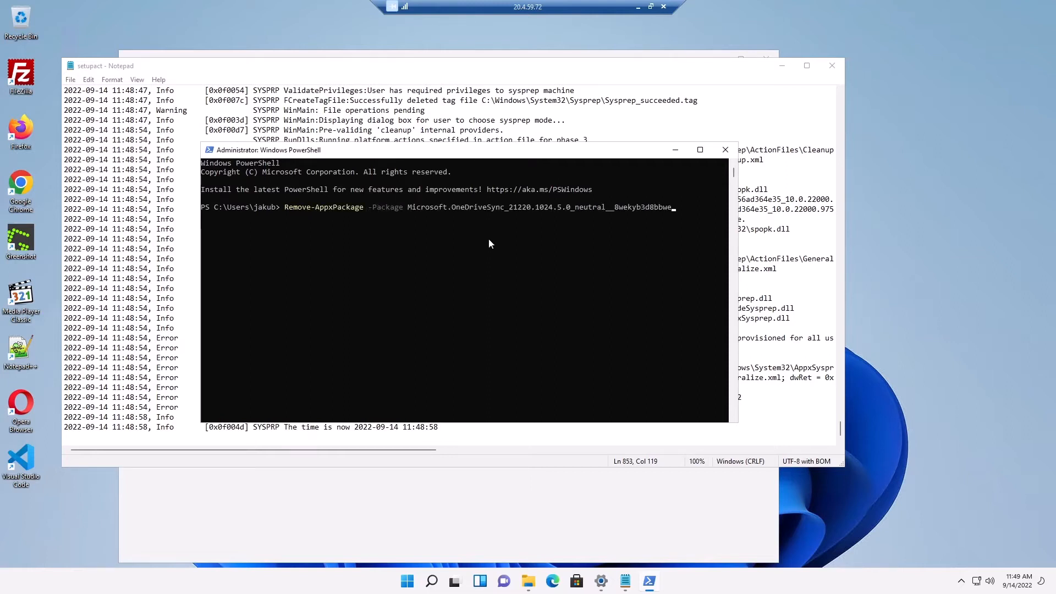
{"action": "key", "text": "Return"}
{"action": "left_click", "coordinate": [625, 581]}
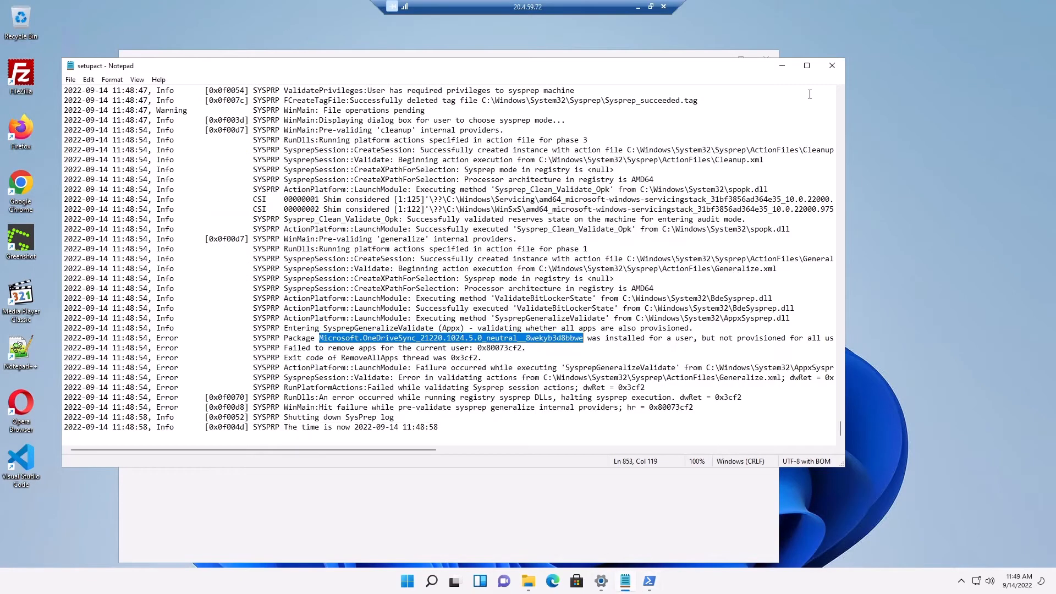
Step: Close the log and select the sysprep application in the Sysprep folder
{"action": "left_click", "coordinate": [832, 67]}
{"action": "left_click", "coordinate": [632, 446]}
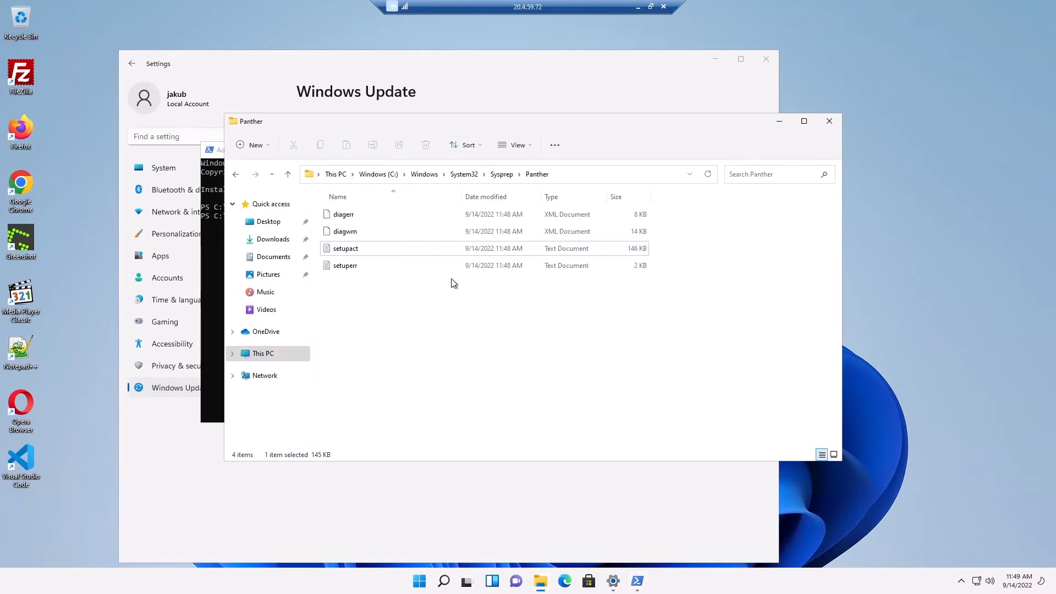
{"action": "left_click", "coordinate": [501, 174]}
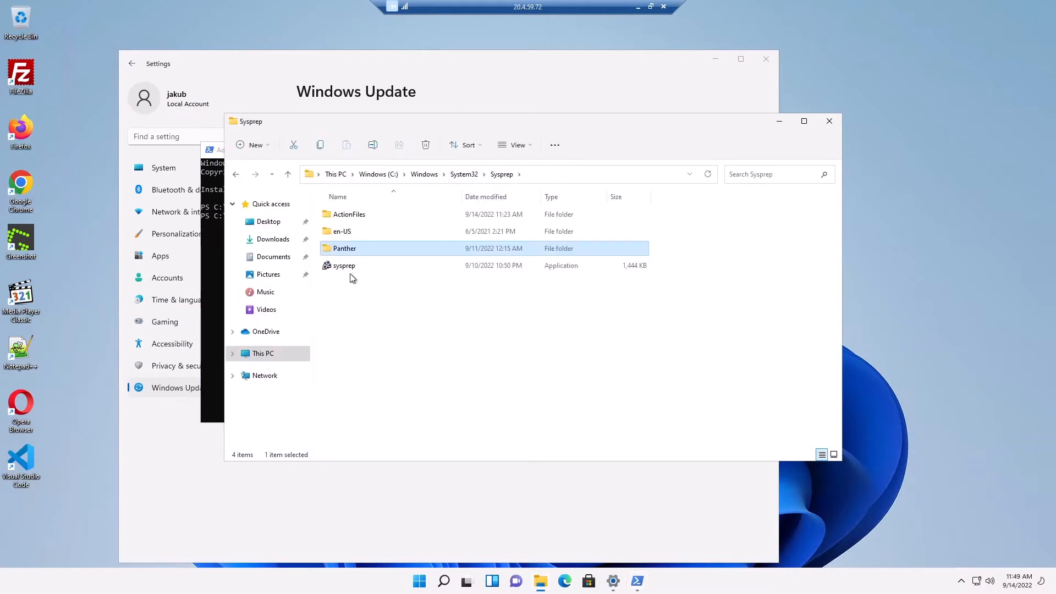
{"action": "left_click", "coordinate": [351, 269]}
Step: Rerun sysprep as administrator with Generalize ticked and Shutdown chosen
{"action": "right_click", "coordinate": [352, 272]}
{"action": "left_click", "coordinate": [393, 321]}
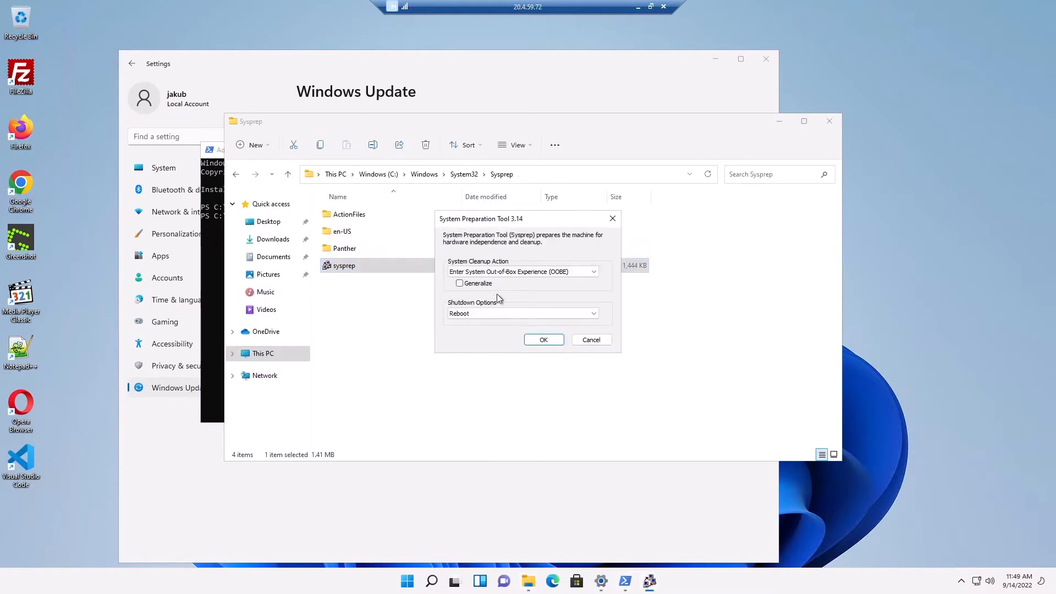
{"action": "left_click", "coordinate": [484, 283]}
{"action": "left_click", "coordinate": [477, 311]}
{"action": "left_click", "coordinate": [473, 337]}
{"action": "left_click", "coordinate": [543, 339]}
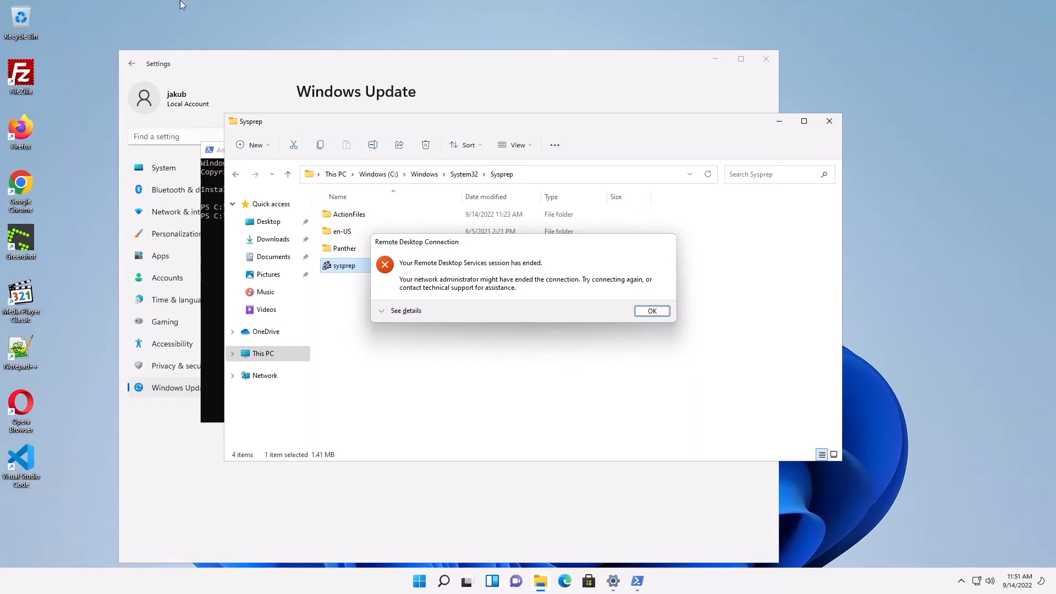
Step: Dismiss the session-ended message and capture GoldImage as a managed image only, auto-deleting the VM
{"action": "left_click", "coordinate": [641, 311]}
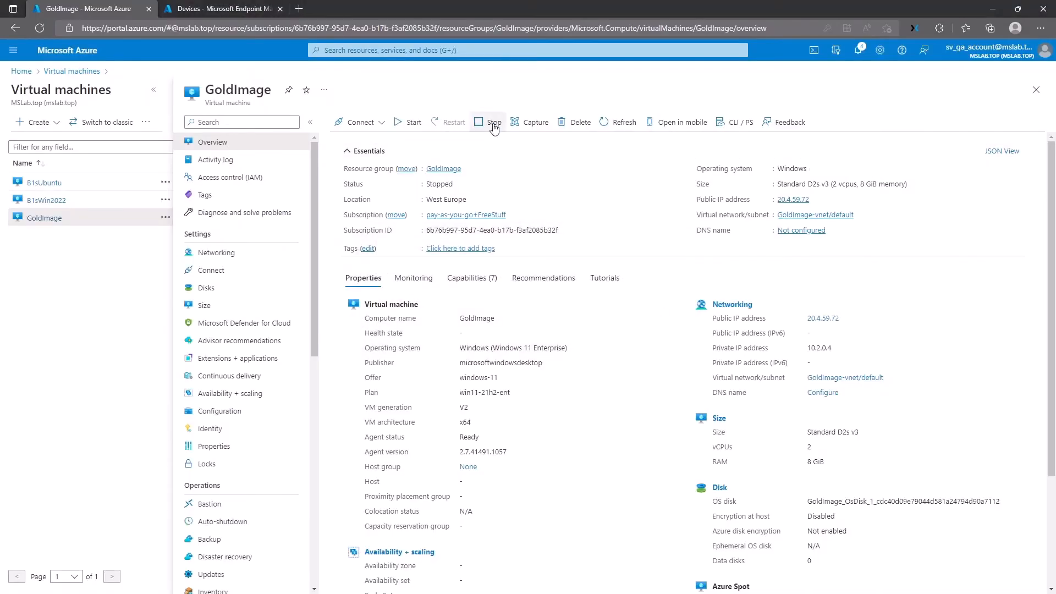
{"action": "left_click", "coordinate": [527, 133]}
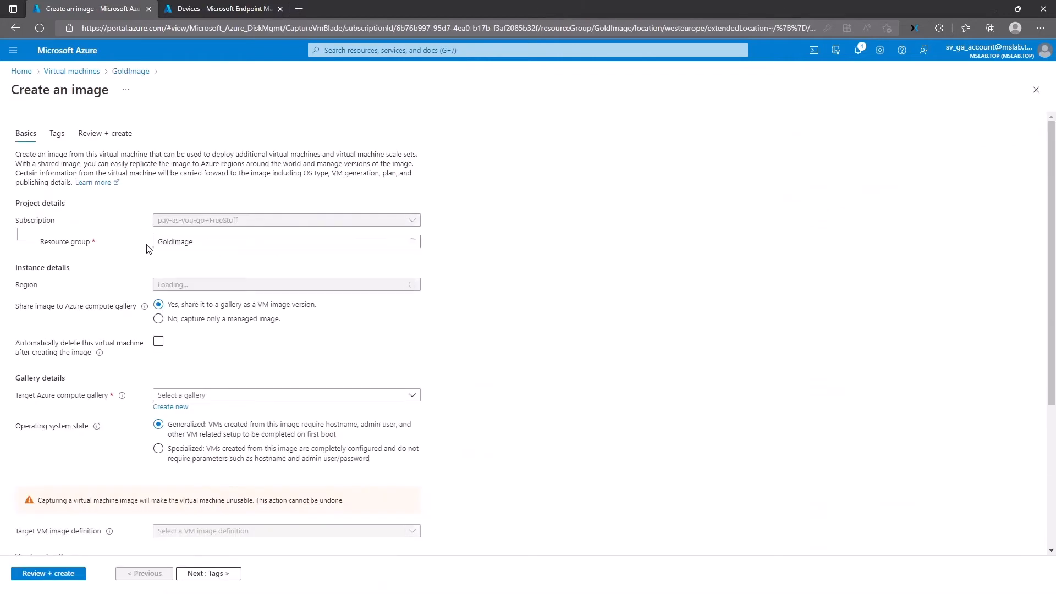
{"action": "left_click", "coordinate": [163, 320]}
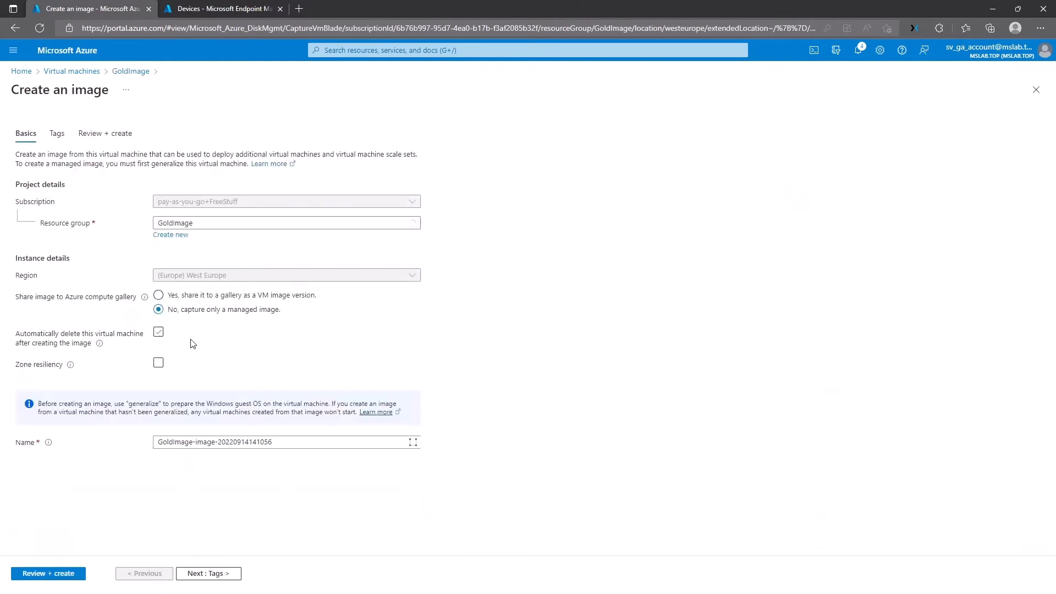
{"action": "left_click", "coordinate": [158, 332]}
{"action": "left_click", "coordinate": [188, 442]}
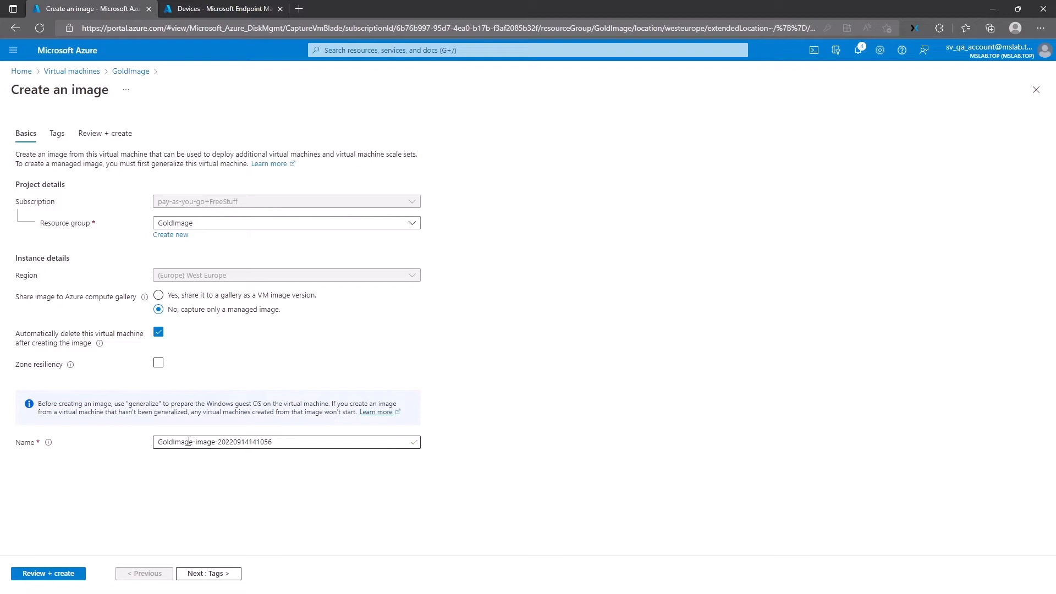
{"action": "left_click_drag", "start_coordinate": [193, 442], "coordinate": [274, 443]}
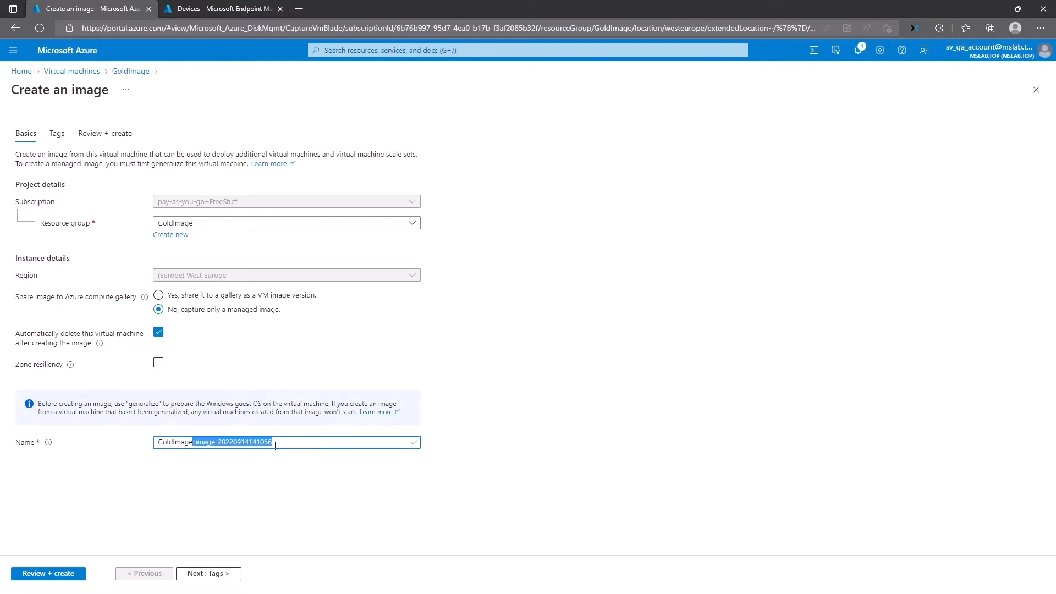
{"action": "left_click", "coordinate": [274, 444]}
{"action": "left_click_drag", "start_coordinate": [195, 443], "coordinate": [264, 447]}
{"action": "left_click", "coordinate": [264, 447]}
{"action": "left_click", "coordinate": [50, 574]}
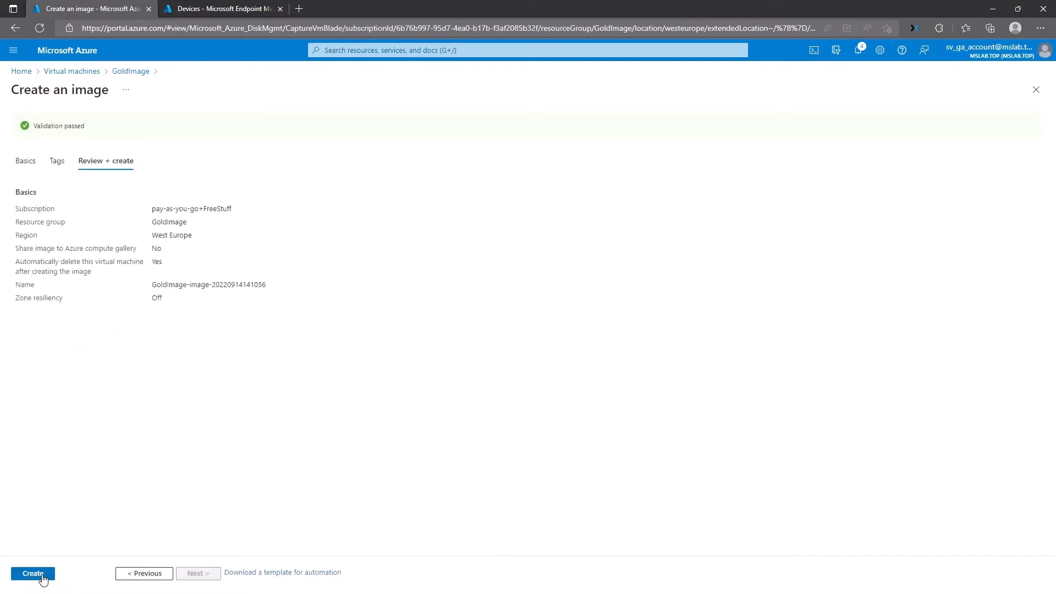
{"action": "left_click", "coordinate": [48, 575]}
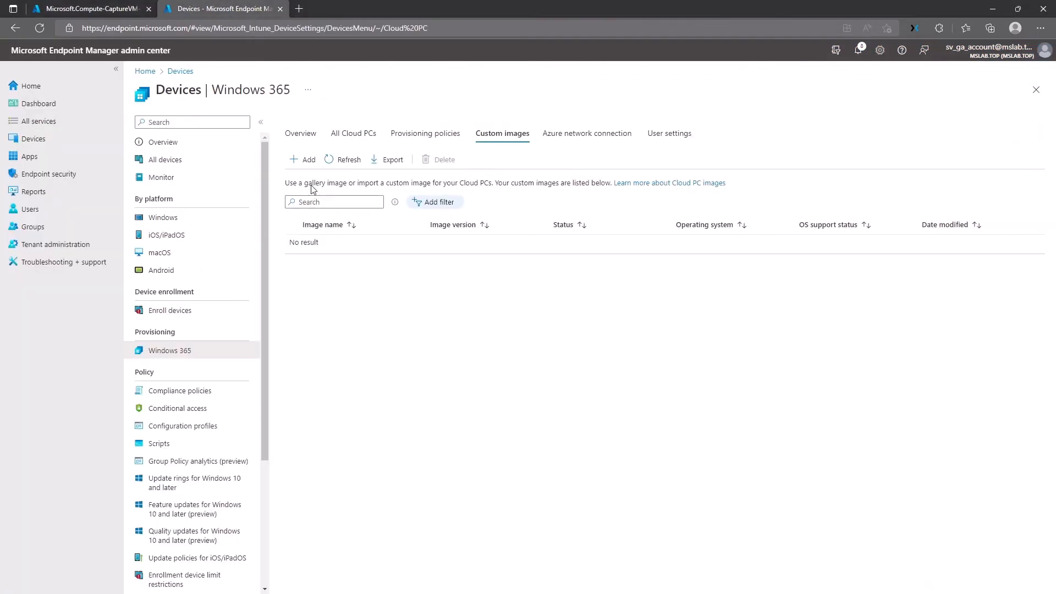
Step: Add custom image DefaultImageWin365, version 1.0.0, sourced from the captured GoldImage image
{"action": "left_click", "coordinate": [311, 171]}
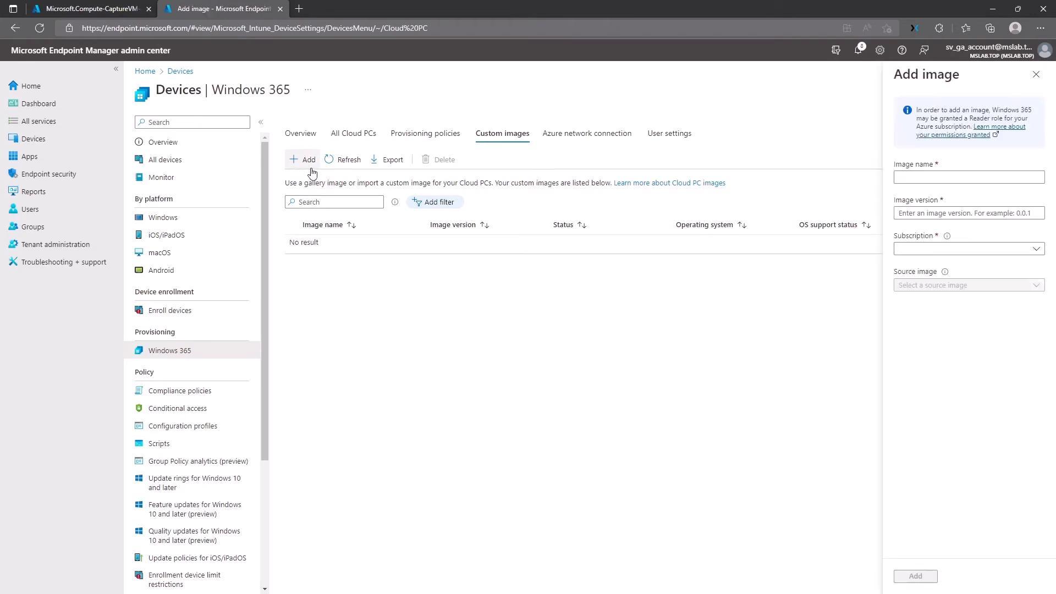
{"action": "left_click", "coordinate": [944, 179]}
{"action": "type", "text": "Default"}
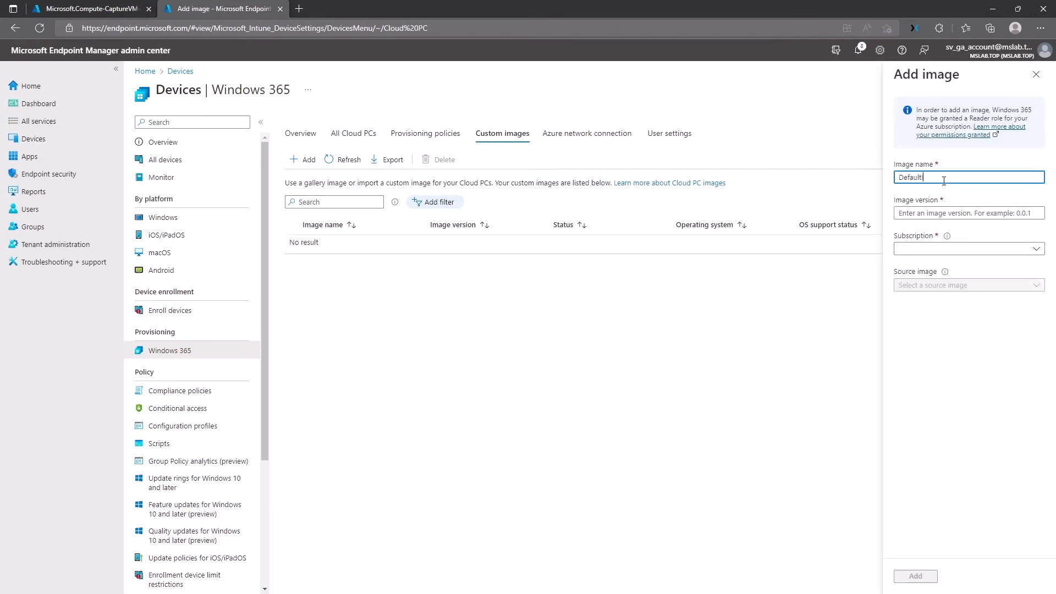
{"action": "type", "text": "Image"}
{"action": "type", "text": "ag"}
{"action": "left_click", "coordinate": [951, 213]}
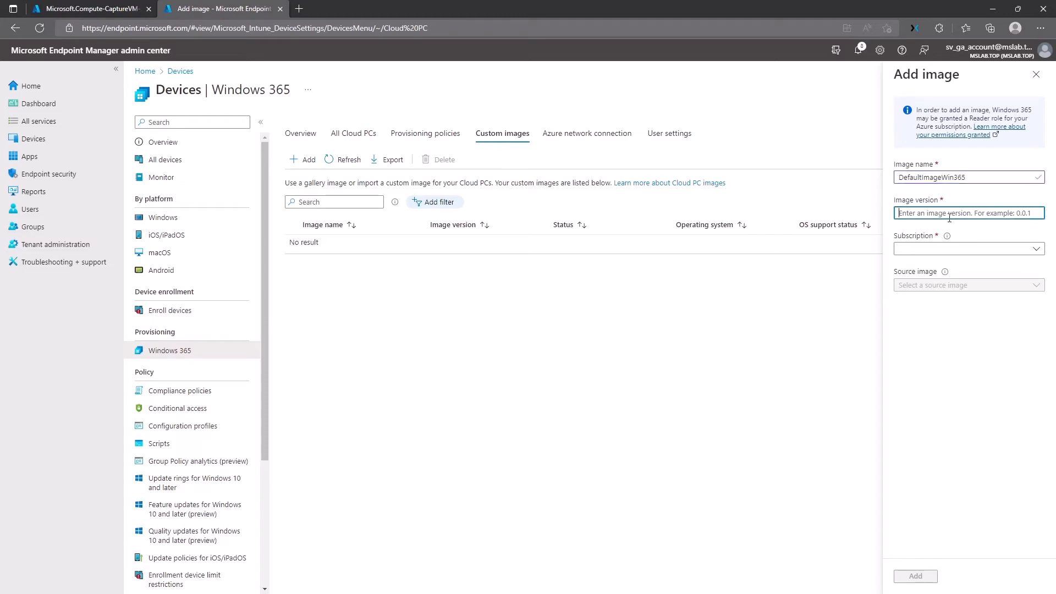
{"action": "type", "text": "1.0.0"}
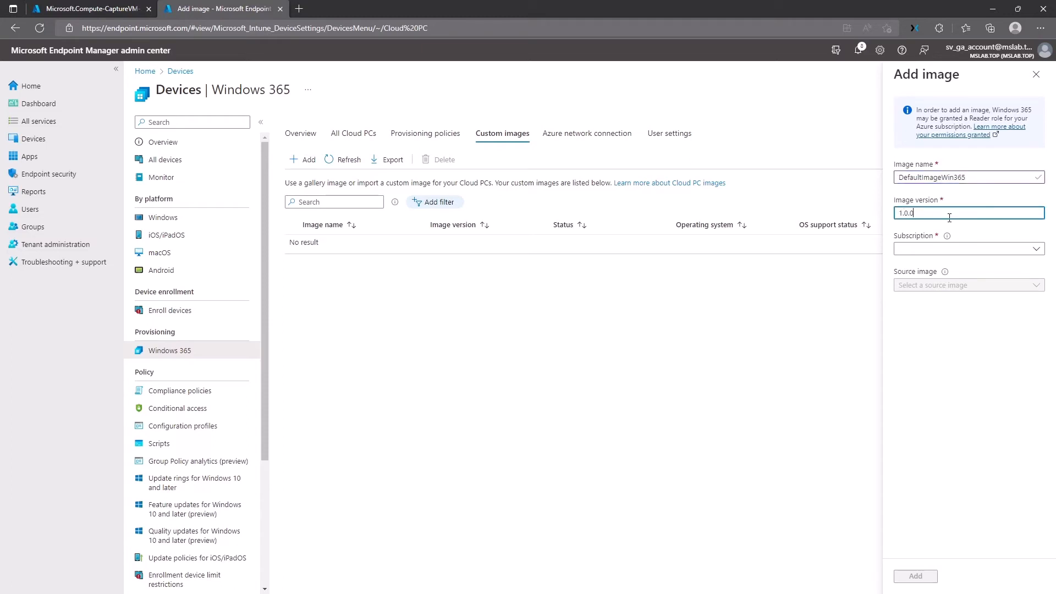
{"action": "key", "text": "Tab"}
{"action": "left_click", "coordinate": [918, 251]}
{"action": "left_click", "coordinate": [916, 286]}
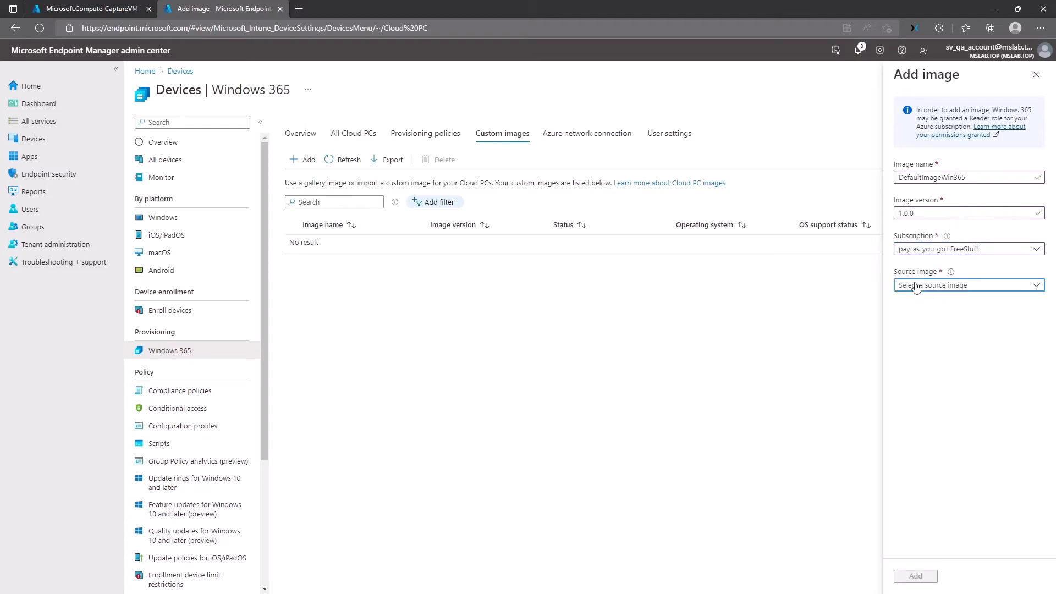
{"action": "left_click", "coordinate": [945, 301]}
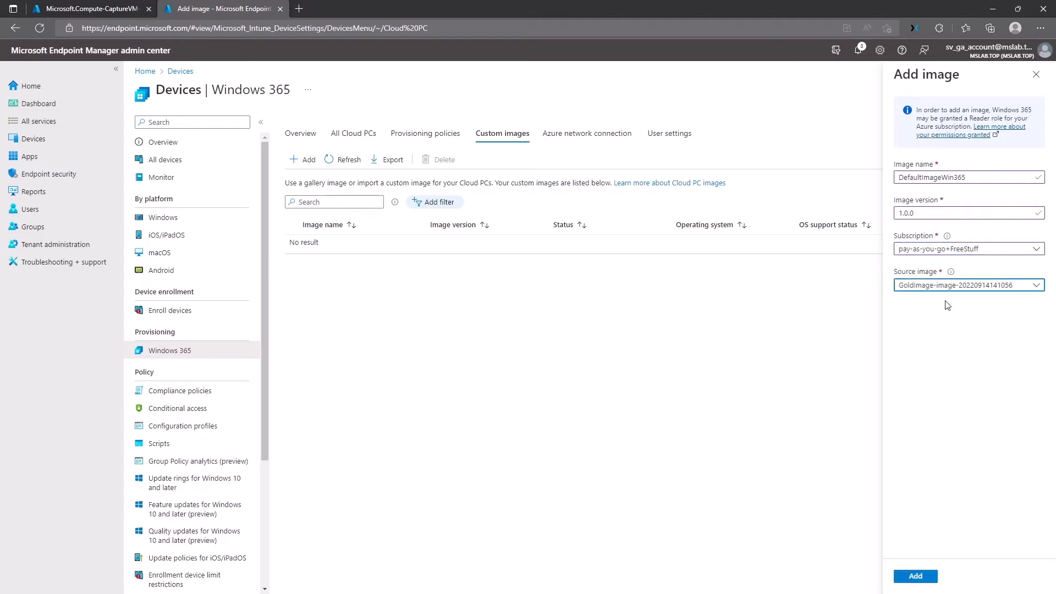
{"action": "left_click", "coordinate": [915, 576]}
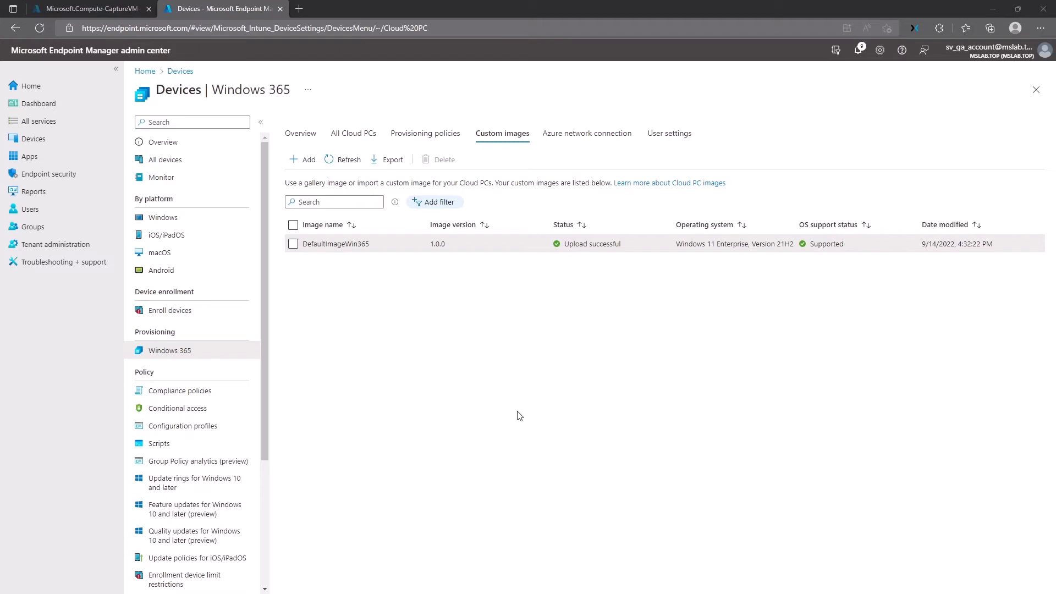
Step: Check the custom image uploaded successfully and go to the Provisioning policies list
{"action": "left_click", "coordinate": [458, 334]}
{"action": "left_click_drag", "start_coordinate": [431, 243], "coordinate": [635, 255]}
{"action": "left_click", "coordinate": [635, 255]}
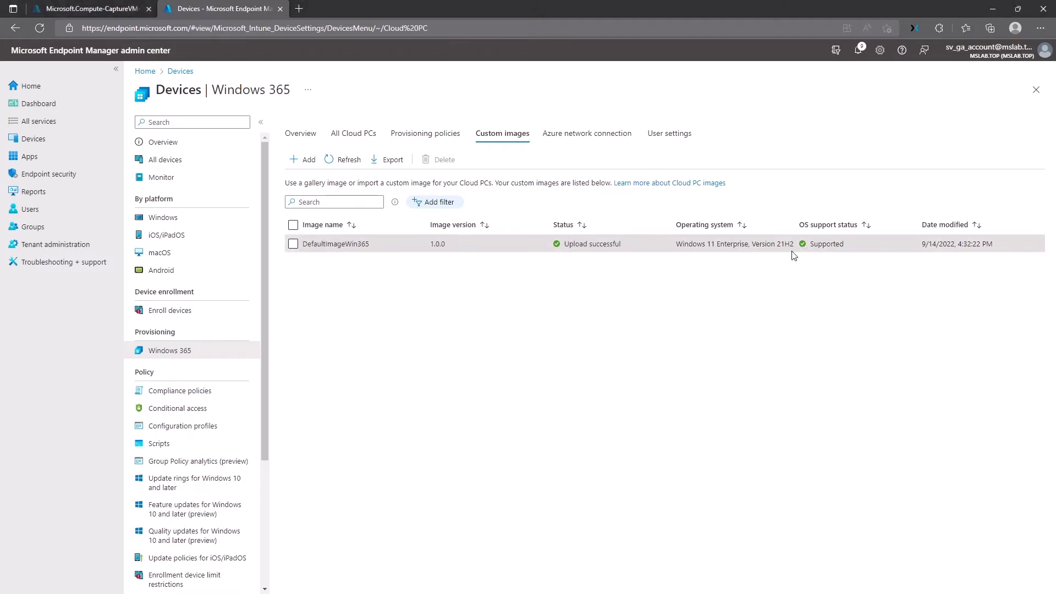
{"action": "left_click", "coordinate": [425, 134]}
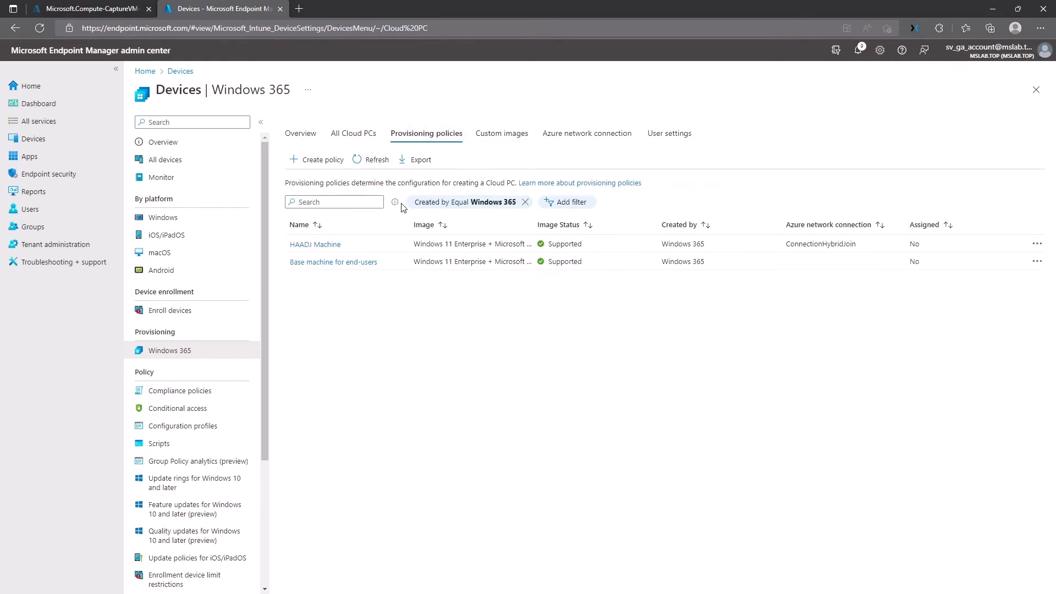
Step: Start a new provisioning policy using Azure AD Join, Microsoft hosted network and West Europe region
{"action": "left_click", "coordinate": [331, 164]}
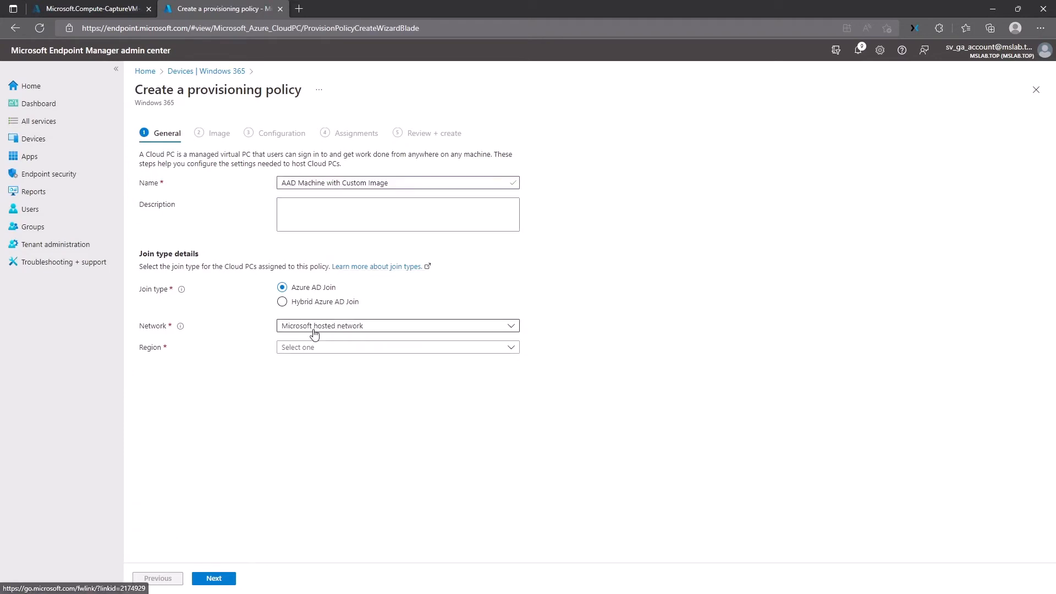
{"action": "left_click", "coordinate": [325, 328]}
{"action": "left_click", "coordinate": [328, 359]}
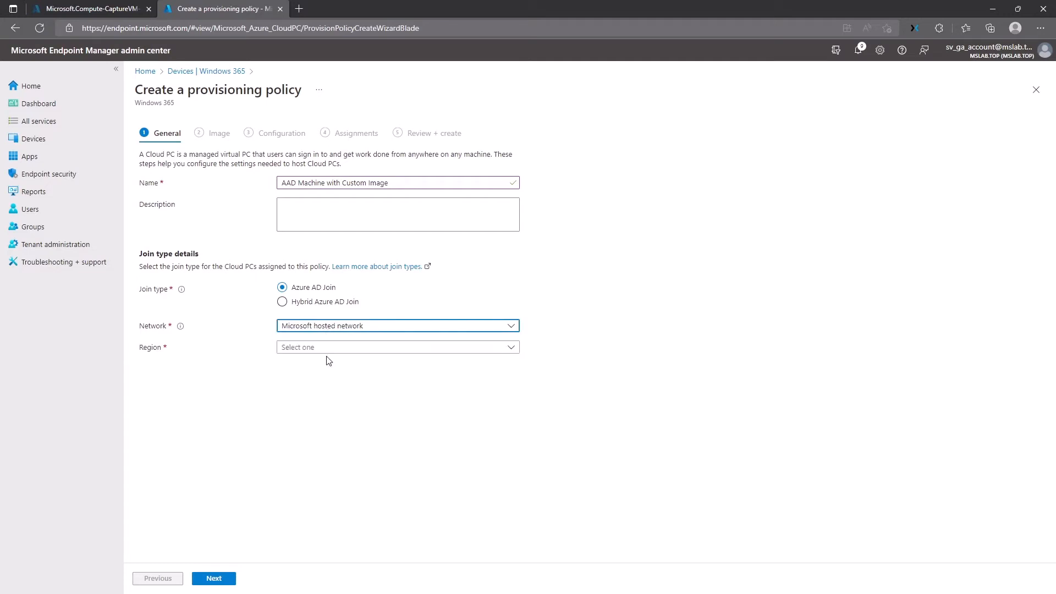
{"action": "left_click", "coordinate": [313, 350]}
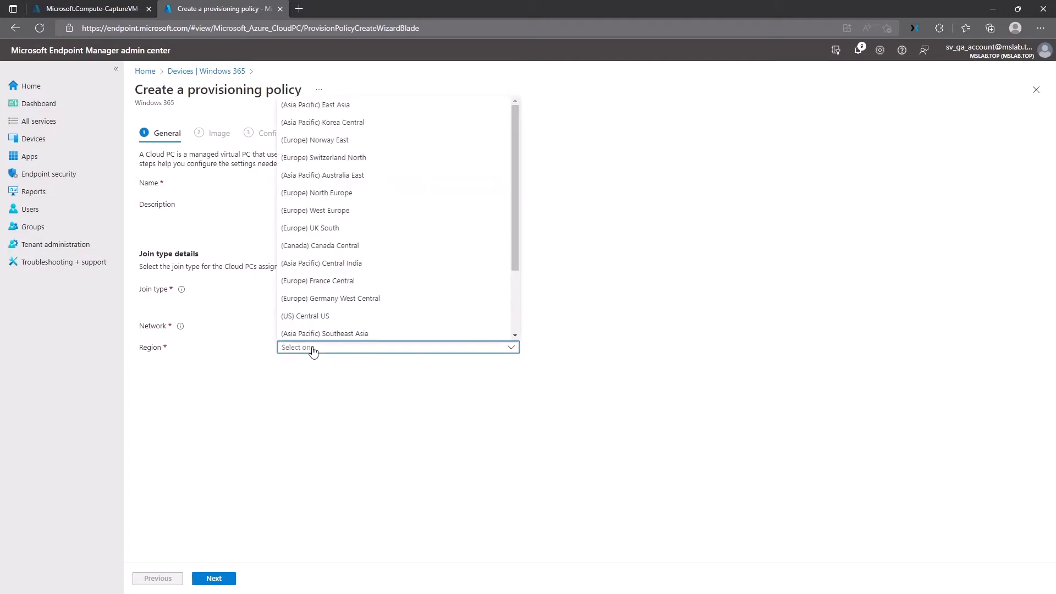
{"action": "left_click", "coordinate": [314, 350]}
{"action": "left_click", "coordinate": [315, 327]}
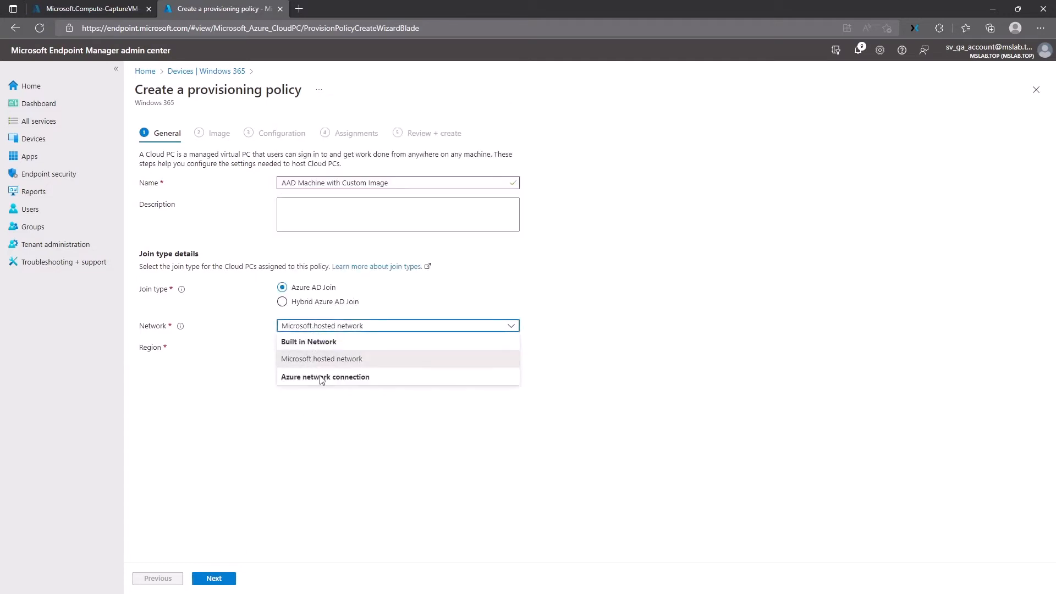
{"action": "left_click", "coordinate": [248, 361]}
{"action": "left_click", "coordinate": [302, 352]}
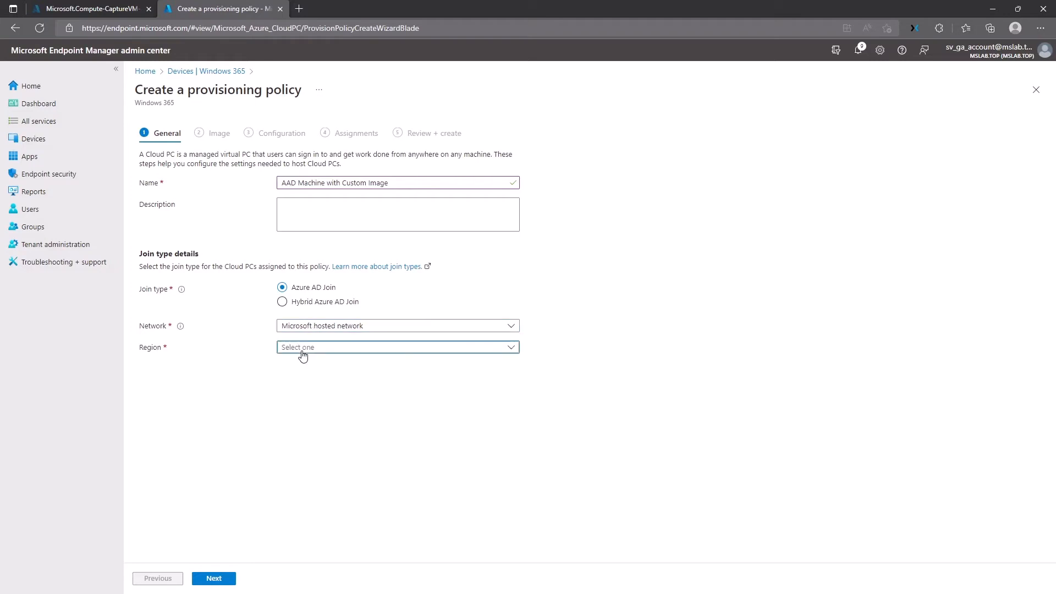
{"action": "left_click", "coordinate": [348, 210]}
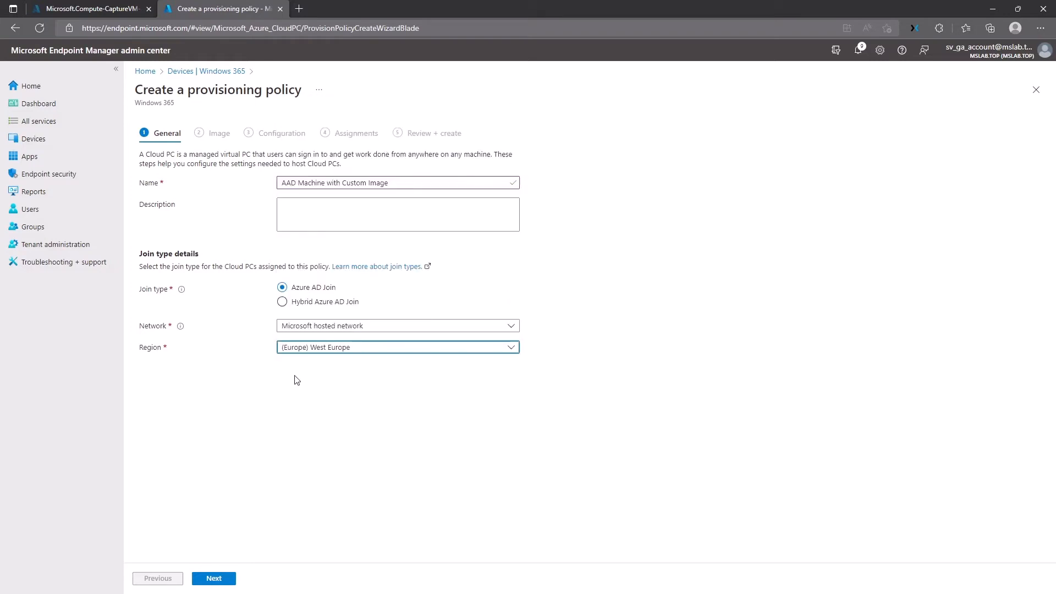
{"action": "left_click", "coordinate": [219, 581]}
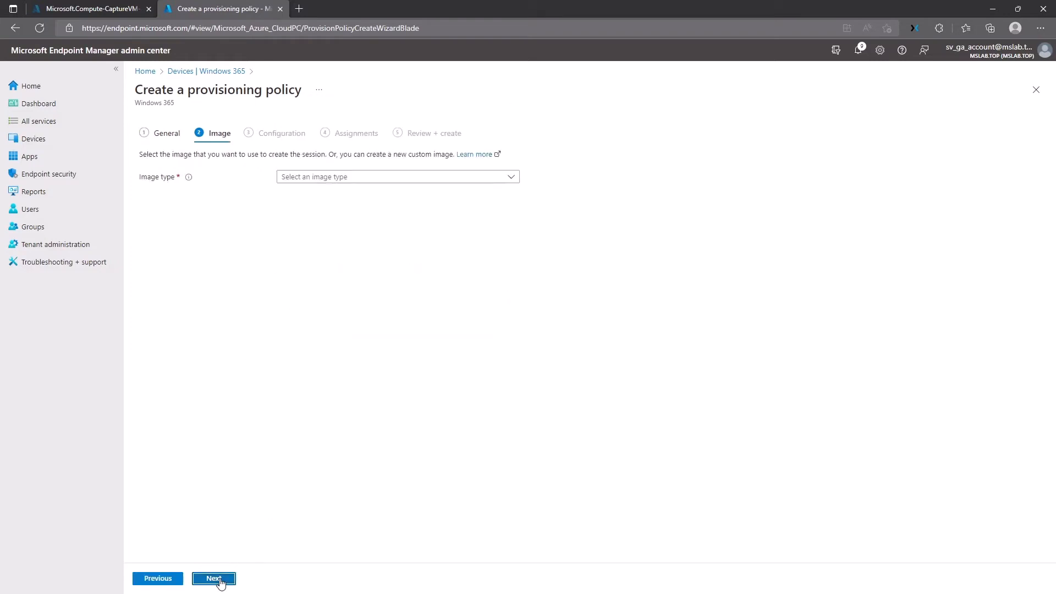
Step: Set the image type to Custom image and select DefaultImageWin365 as the policy image
{"action": "left_click", "coordinate": [321, 179]}
{"action": "left_click", "coordinate": [324, 215]}
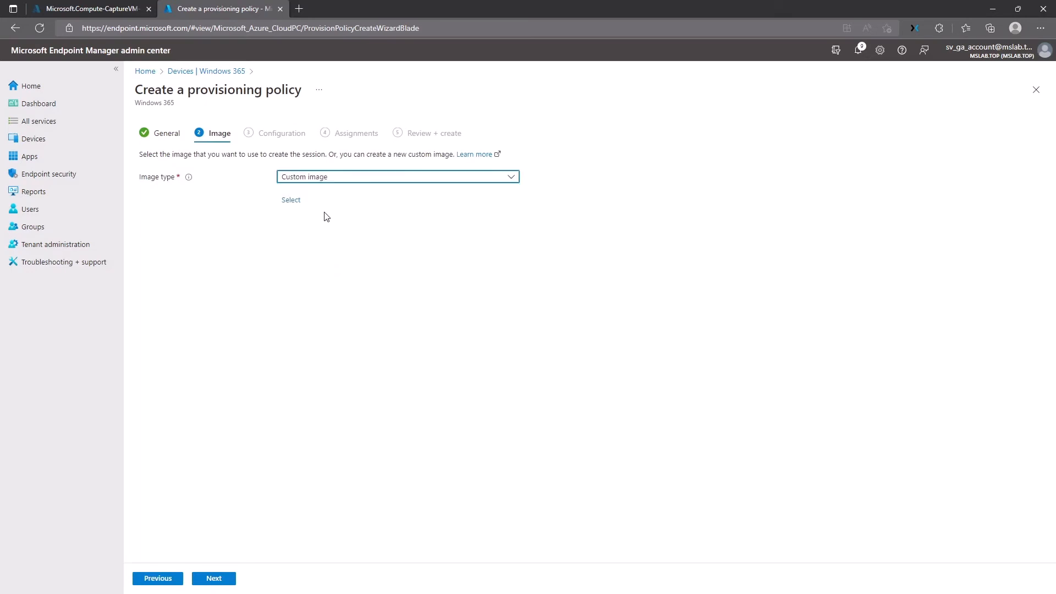
{"action": "left_click", "coordinate": [289, 202]}
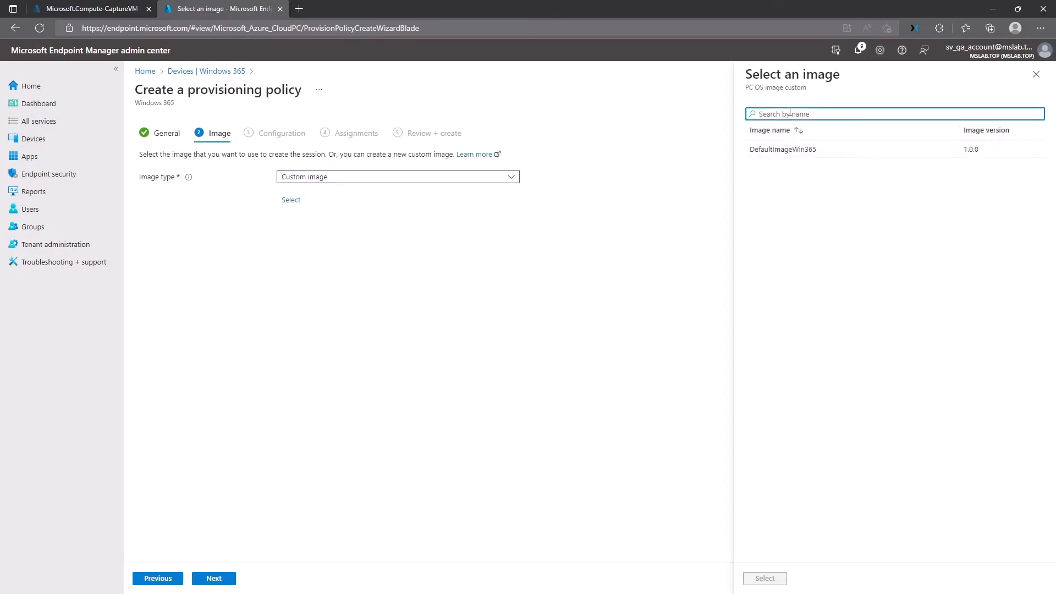
{"action": "left_click_drag", "start_coordinate": [755, 153], "coordinate": [813, 155]}
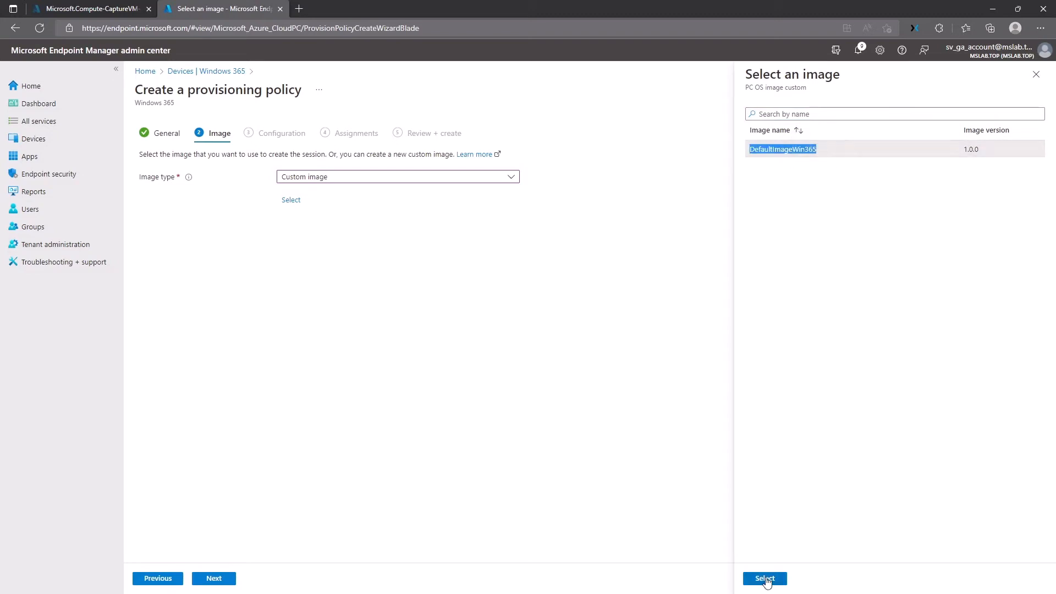
{"action": "left_click", "coordinate": [765, 578]}
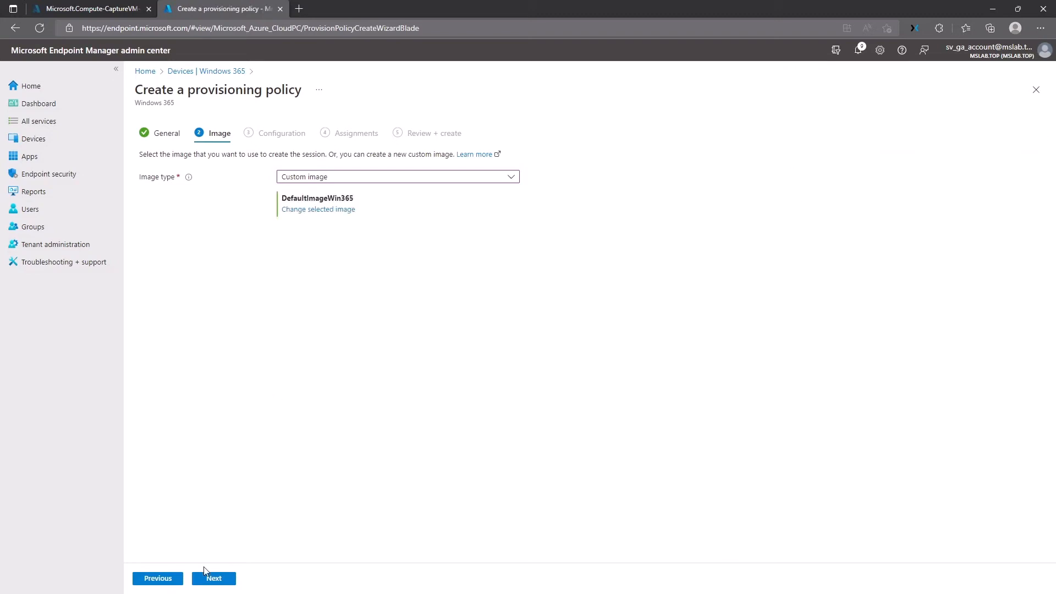
Step: Keep the default configuration, English (United States) with no additional service, and continue to Assignments
{"action": "left_click", "coordinate": [213, 578]}
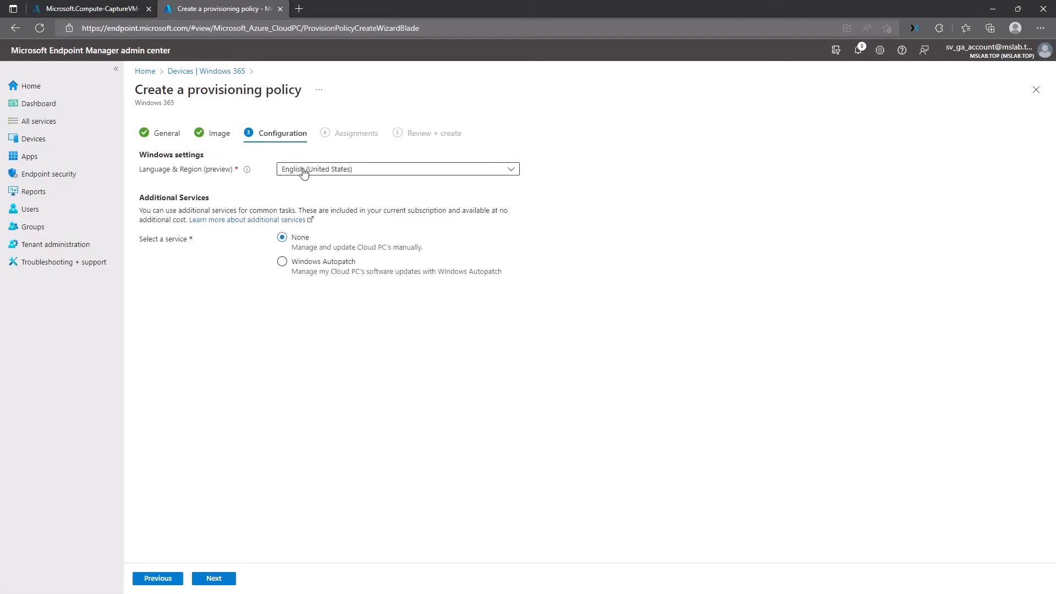
{"action": "left_click_drag", "start_coordinate": [291, 248], "coordinate": [430, 252]}
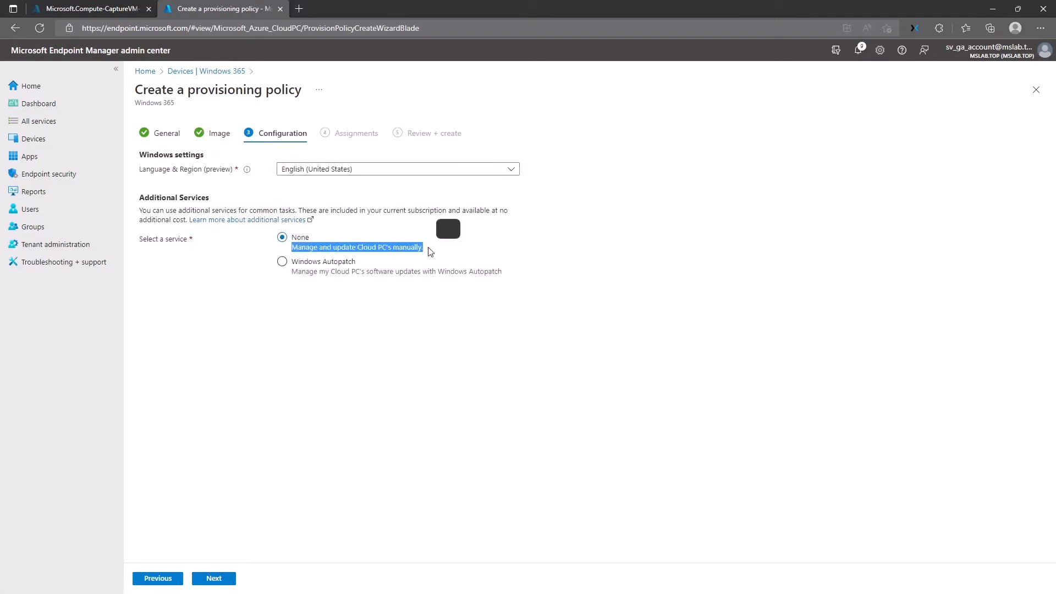
{"action": "left_click", "coordinate": [214, 578]}
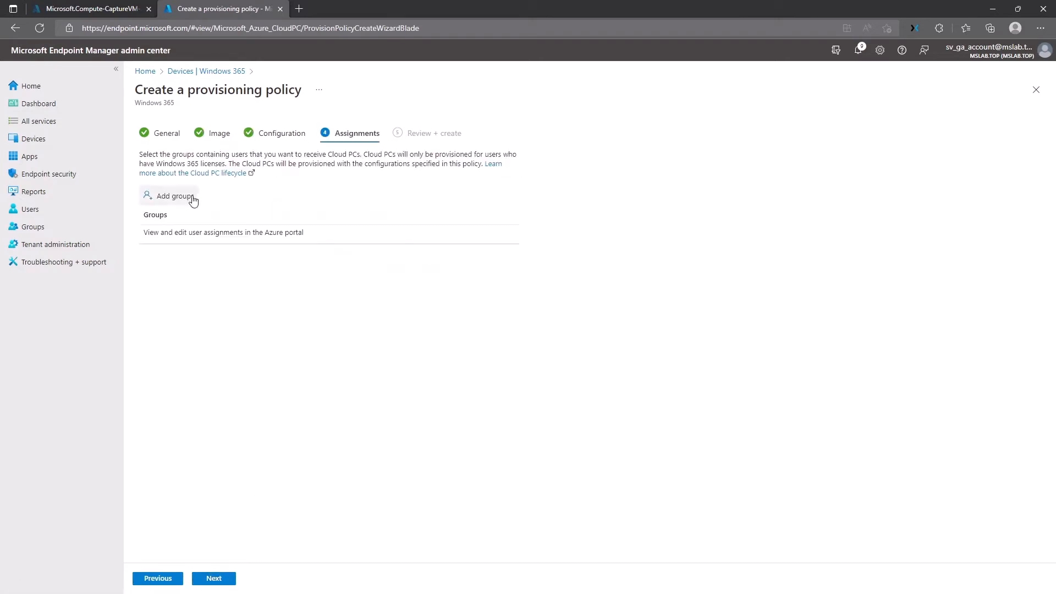
Step: Assign the group GUG_UsersAllowedToCreateCloudPC to the provisioning policy
{"action": "left_click", "coordinate": [193, 199]}
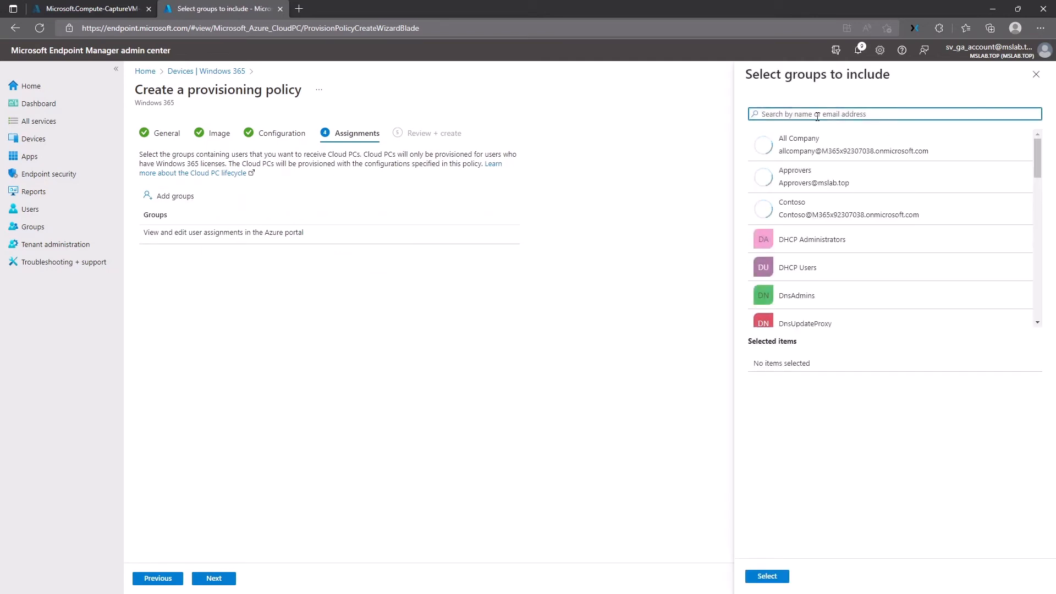
{"action": "type", "text": "GUG_"}
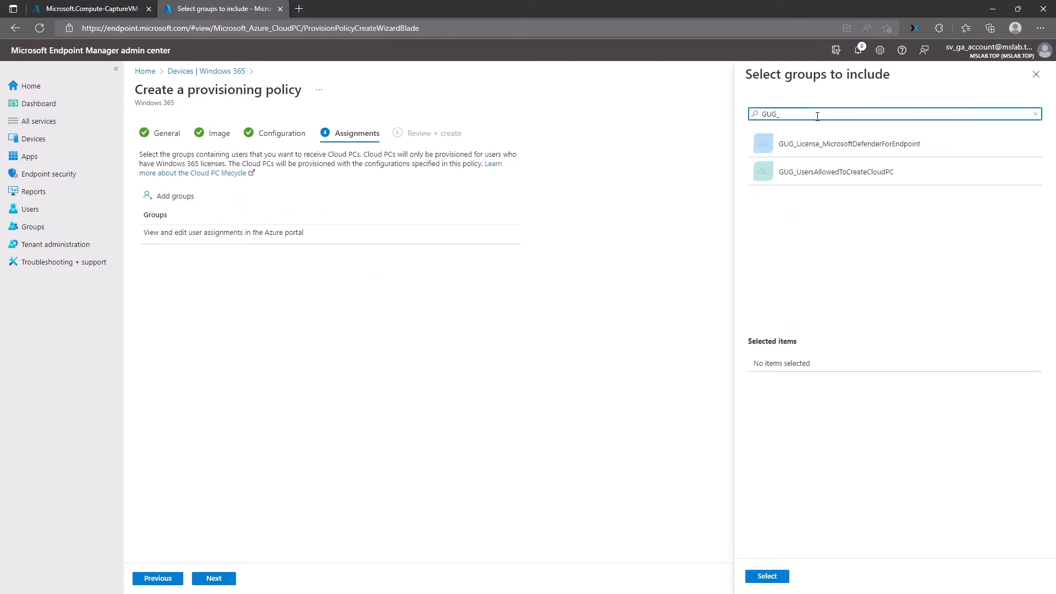
{"action": "left_click", "coordinate": [836, 172]}
{"action": "left_click", "coordinate": [767, 575]}
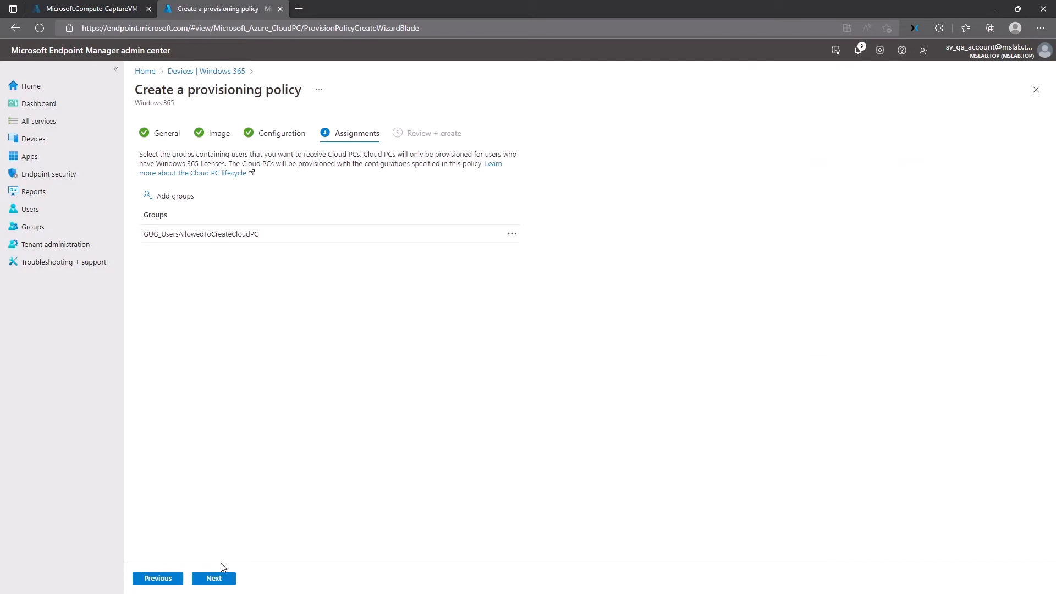
Step: Review the summary, create the 'AAD Machine with Custom Image' policy, and list all Cloud PCs
{"action": "left_click", "coordinate": [217, 577]}
{"action": "left_click_drag", "start_coordinate": [276, 249], "coordinate": [353, 268]}
{"action": "left_click", "coordinate": [353, 268]}
{"action": "left_click", "coordinate": [224, 582]}
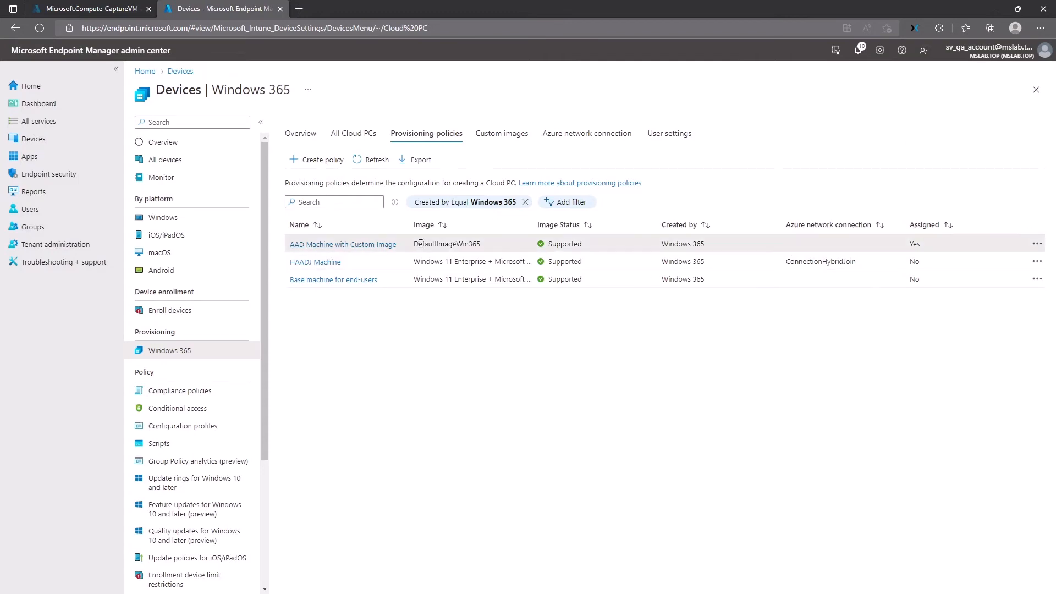
{"action": "left_click_drag", "start_coordinate": [419, 244], "coordinate": [481, 245]}
{"action": "left_click", "coordinate": [480, 245]}
{"action": "left_click", "coordinate": [351, 134]}
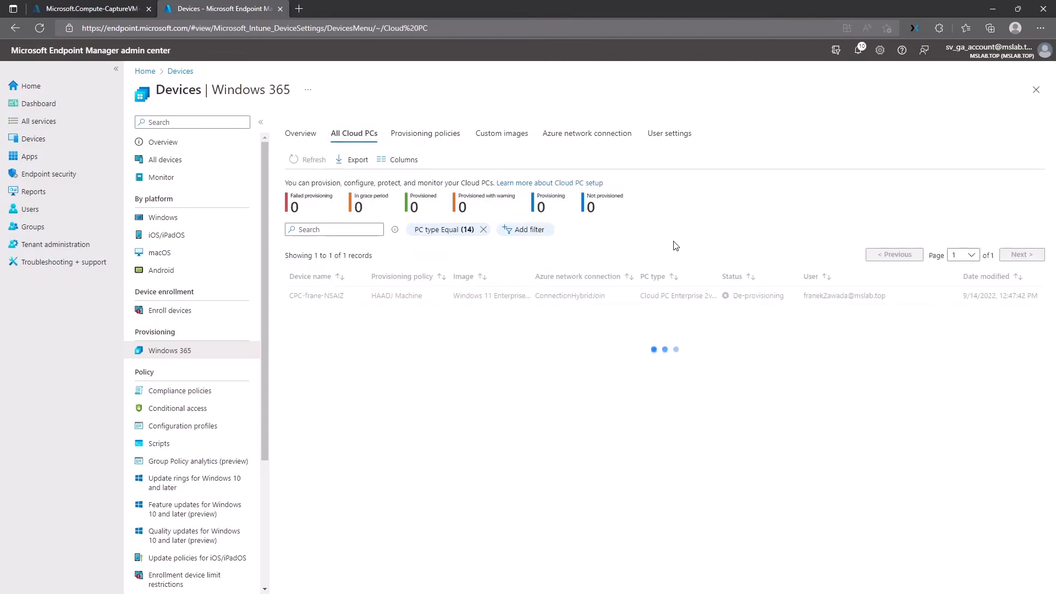
Step: Wait until the DefaultImageWin365 Cloud PC shows Provisioned, then open its device details
{"action": "left_click_drag", "start_coordinate": [734, 298], "coordinate": [787, 302]}
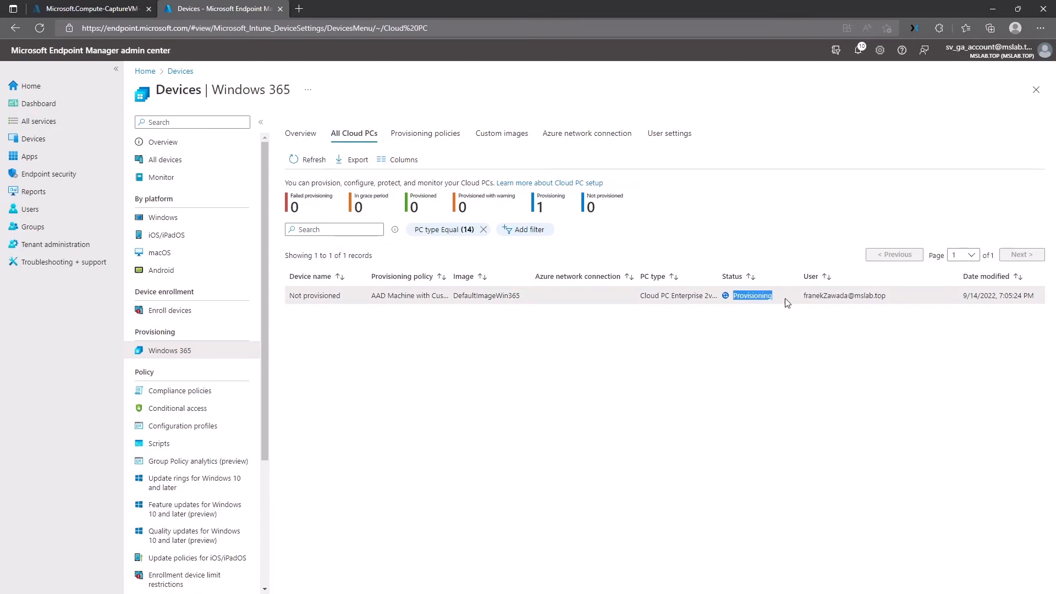
{"action": "left_click", "coordinate": [732, 300]}
{"action": "left_click_drag", "start_coordinate": [454, 296], "coordinate": [521, 300]}
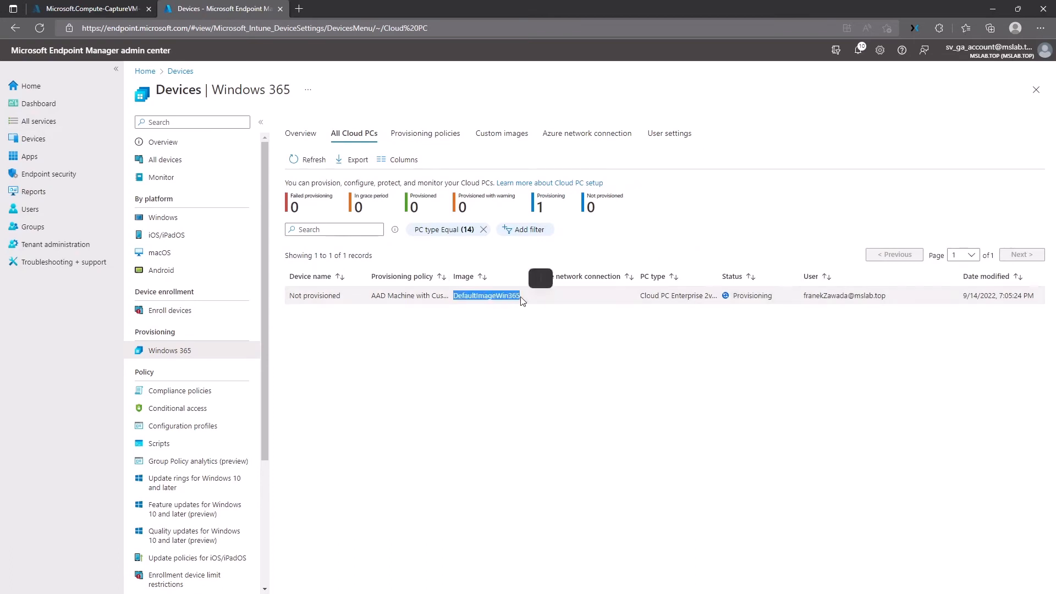
{"action": "left_click", "coordinate": [522, 300]}
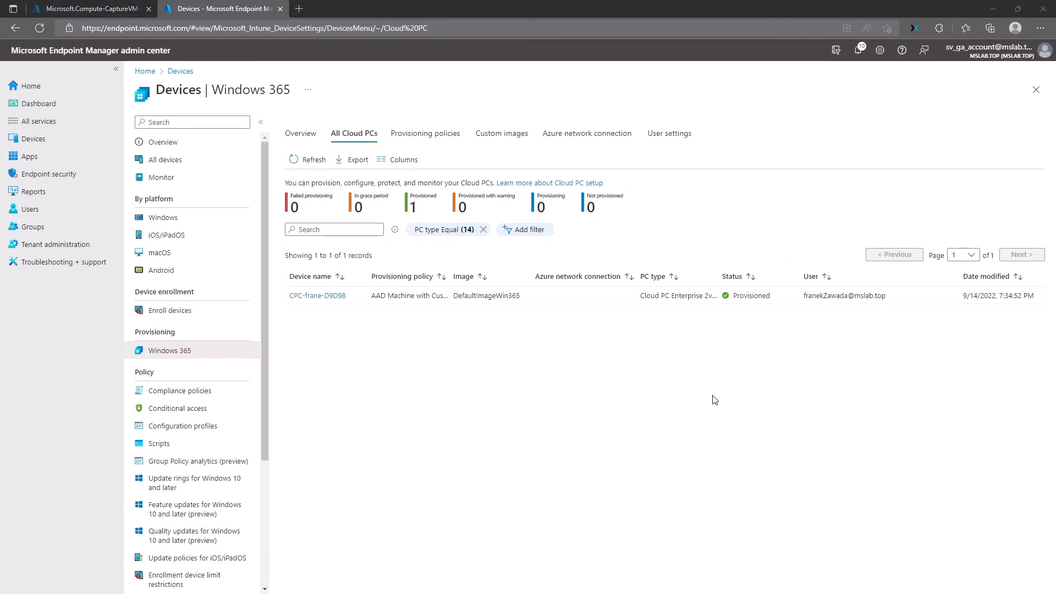
{"action": "left_click_drag", "start_coordinate": [733, 296], "coordinate": [776, 297]}
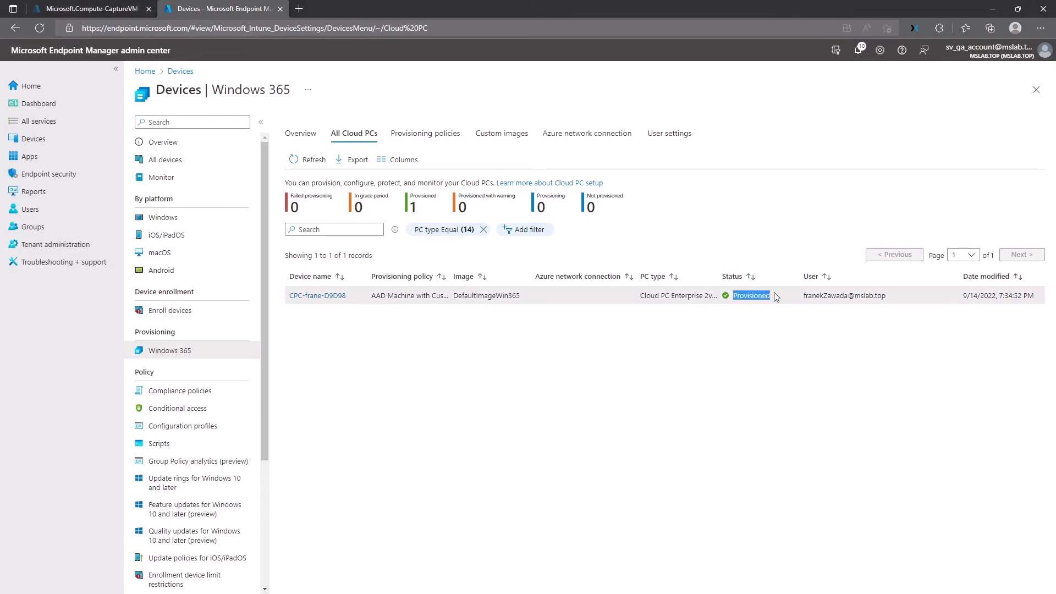
{"action": "left_click", "coordinate": [776, 297]}
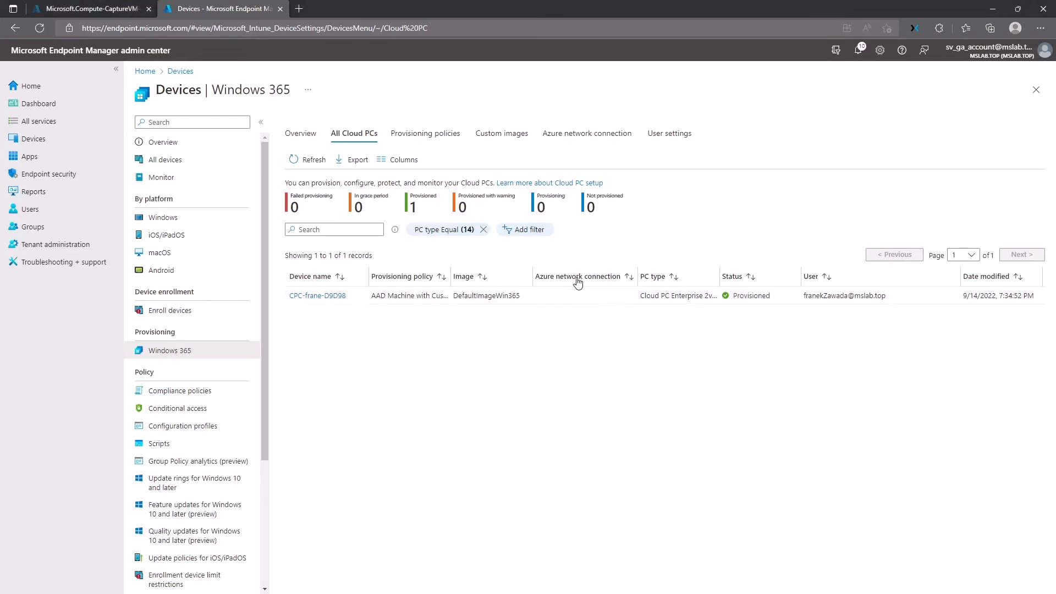
{"action": "left_click", "coordinate": [340, 297]}
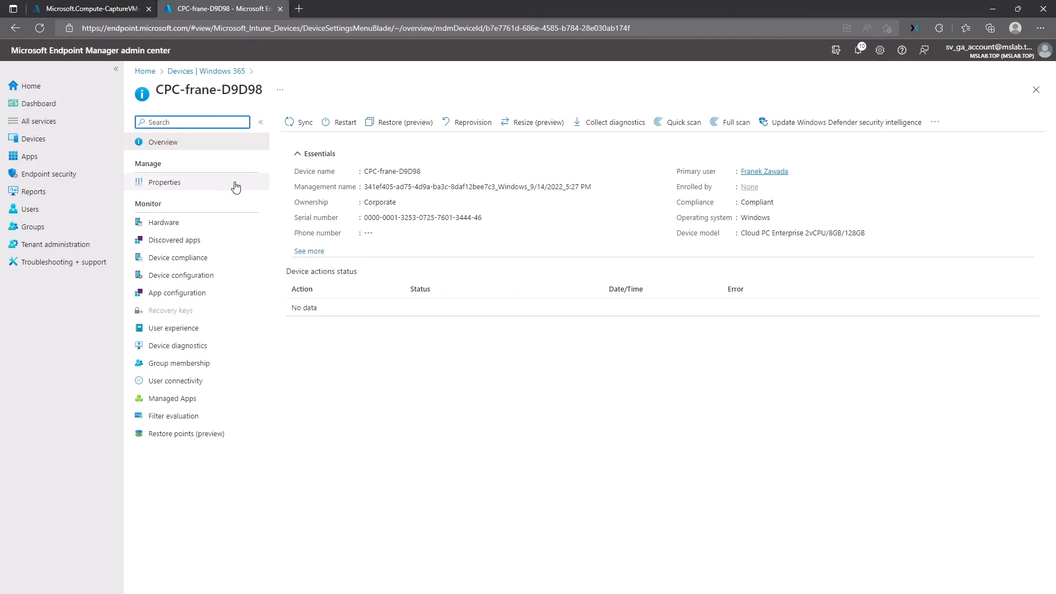
Step: Browse the Cloud PC's properties, discovered apps, group membership and diagnostics
{"action": "left_click", "coordinate": [214, 186]}
{"action": "left_click", "coordinate": [202, 240]}
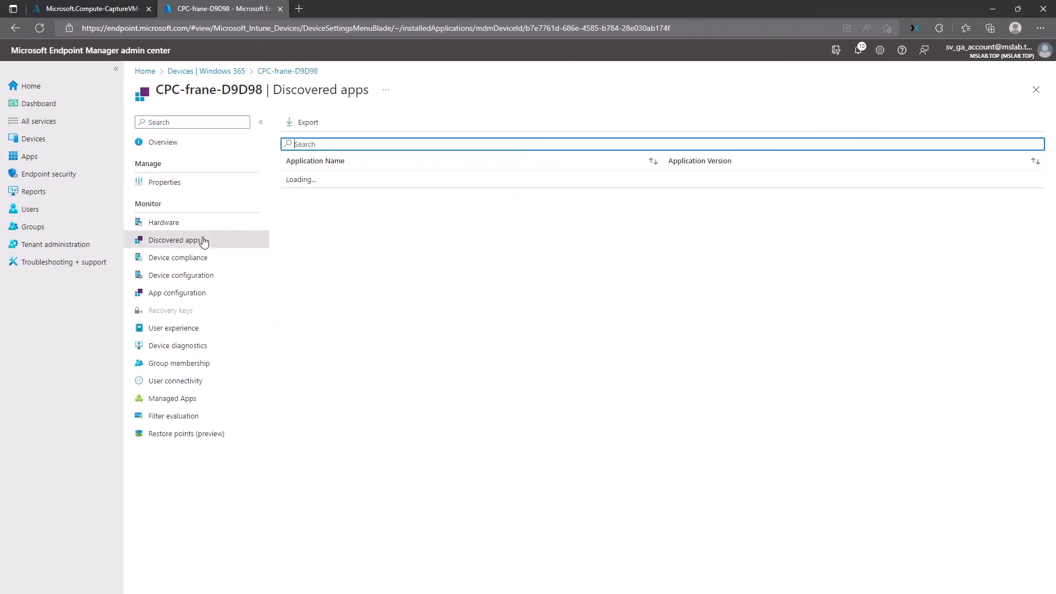
{"action": "scroll", "coordinate": [385, 346], "scroll_direction": "down", "scroll_amount": 10}
{"action": "scroll", "coordinate": [369, 351], "scroll_direction": "down", "scroll_amount": 2}
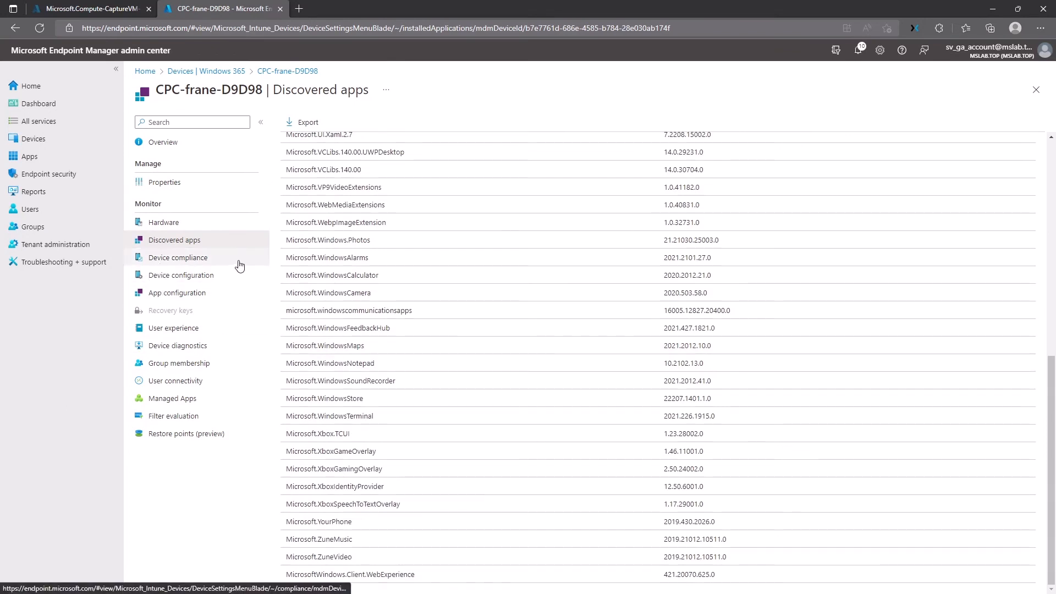
{"action": "left_click", "coordinate": [193, 363]}
{"action": "left_click", "coordinate": [195, 349]}
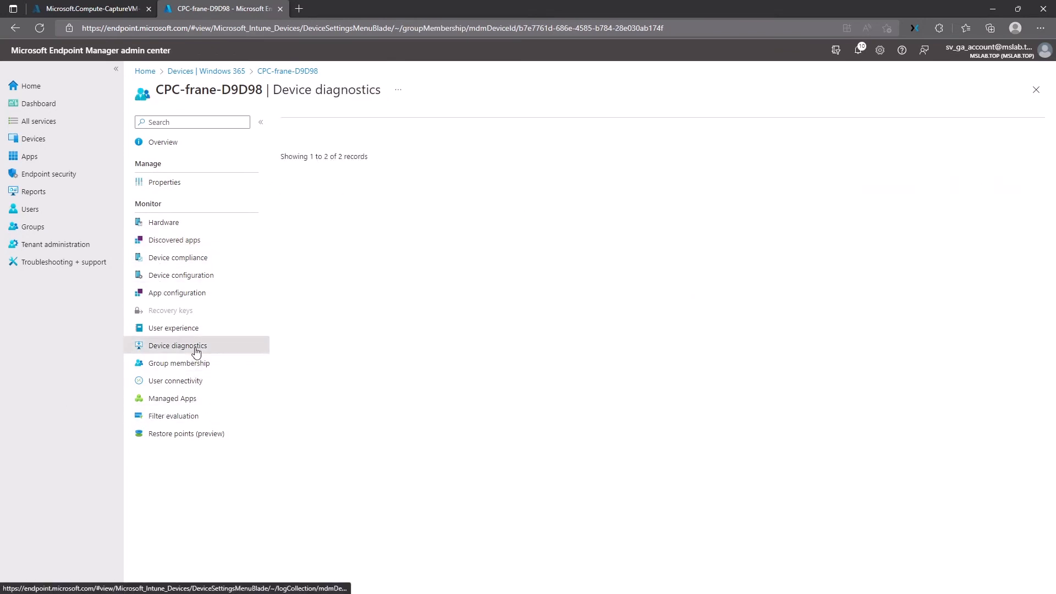
Step: Confirm compliance and that all five configuration policies succeeded, then return to the Windows 365 list
{"action": "left_click", "coordinate": [193, 257]}
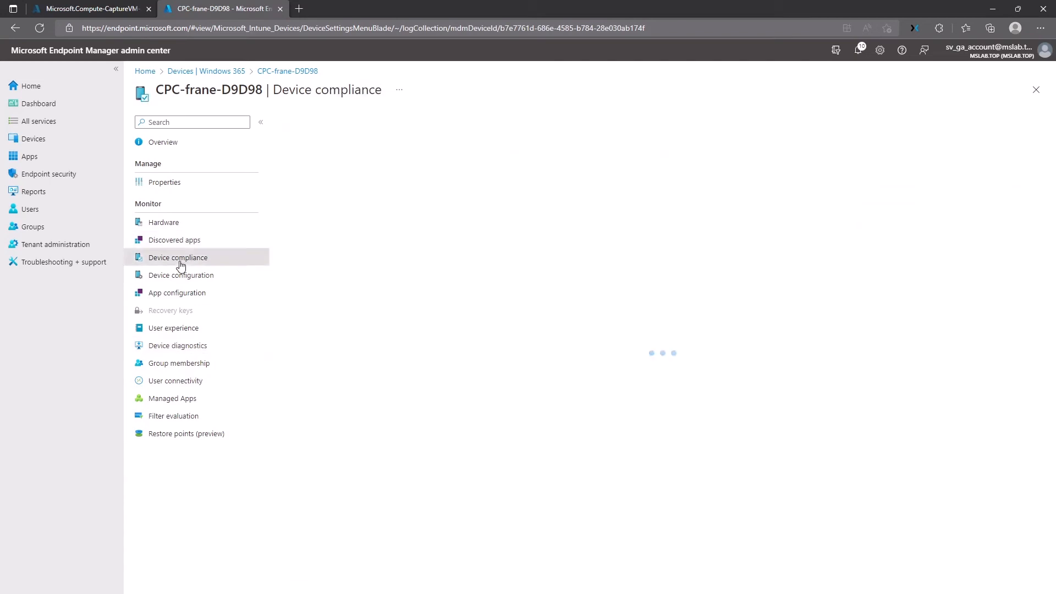
{"action": "left_click", "coordinate": [198, 276]}
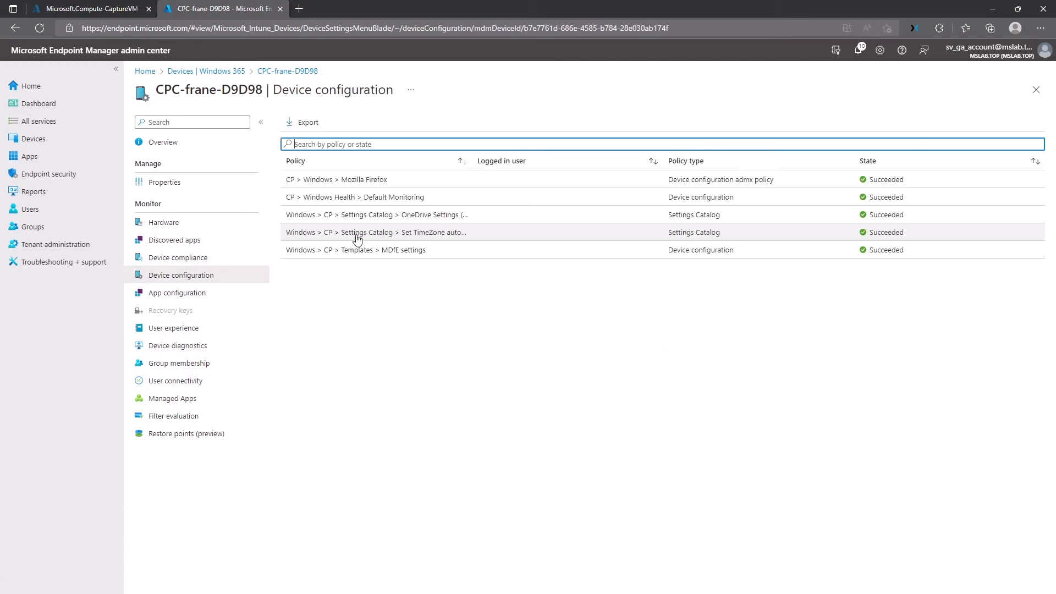
{"action": "left_click", "coordinate": [206, 71]}
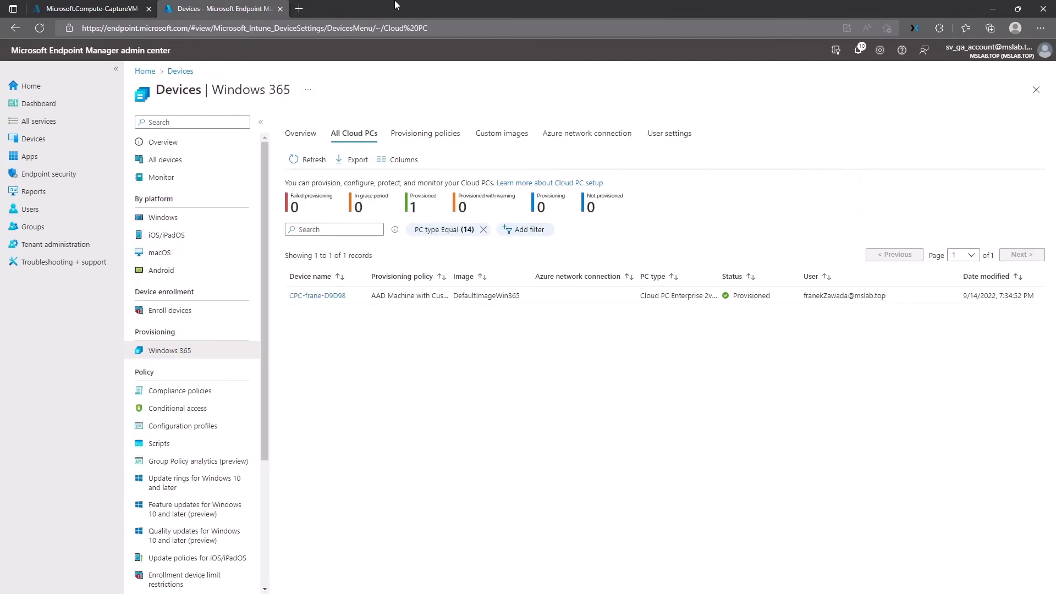
{"action": "key", "text": "ctrl+shift+n"}
Step: Load windows365.microsoft.com in the private window
{"action": "type", "text": "end"}
{"action": "key", "text": "BackSpace"}
{"action": "key", "text": "BackSpace"}
{"action": "key", "text": "BackSpace"}
{"action": "key", "text": "BackSpace"}
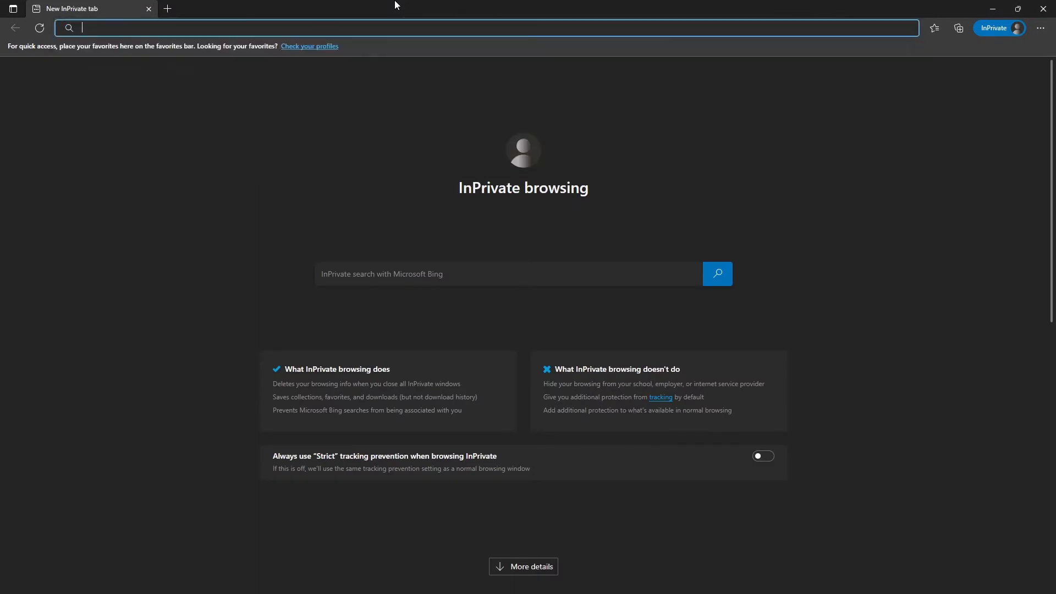
{"action": "type", "text": "windows365.micro"}
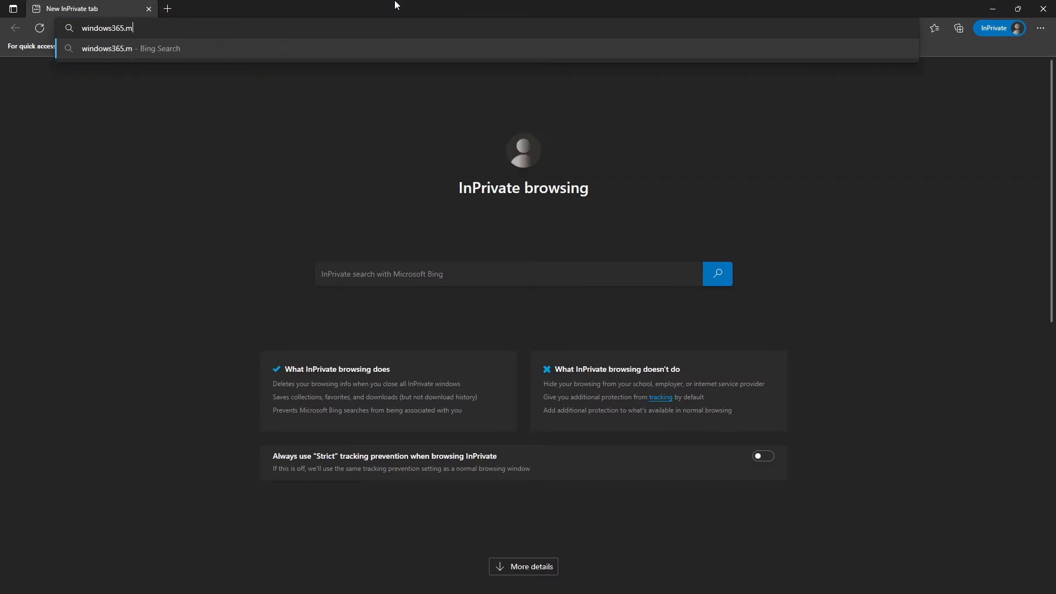
{"action": "type", "text": "soft.com"}
{"action": "key", "text": "Return"}
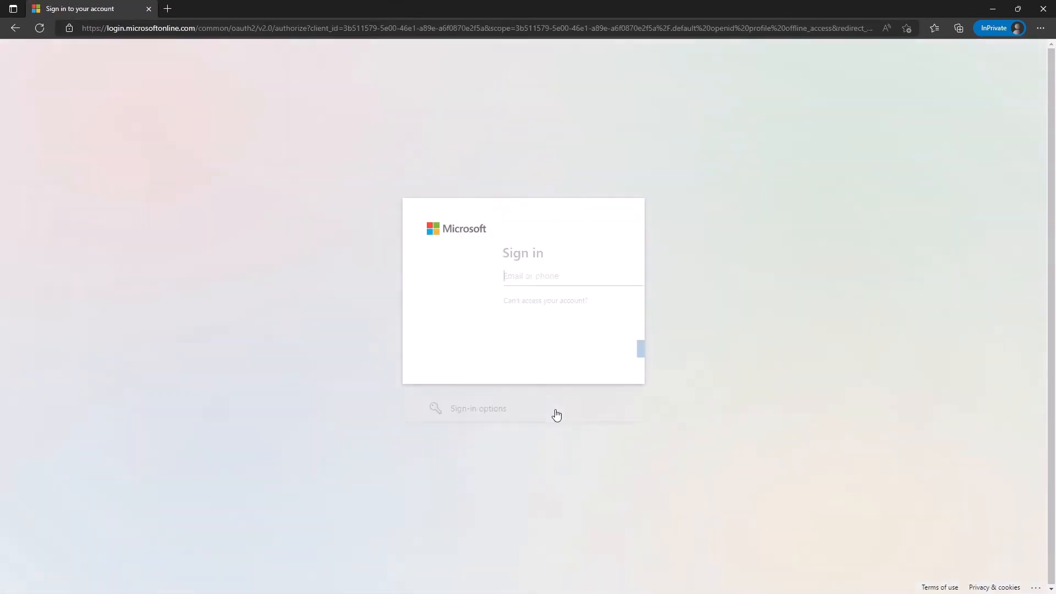
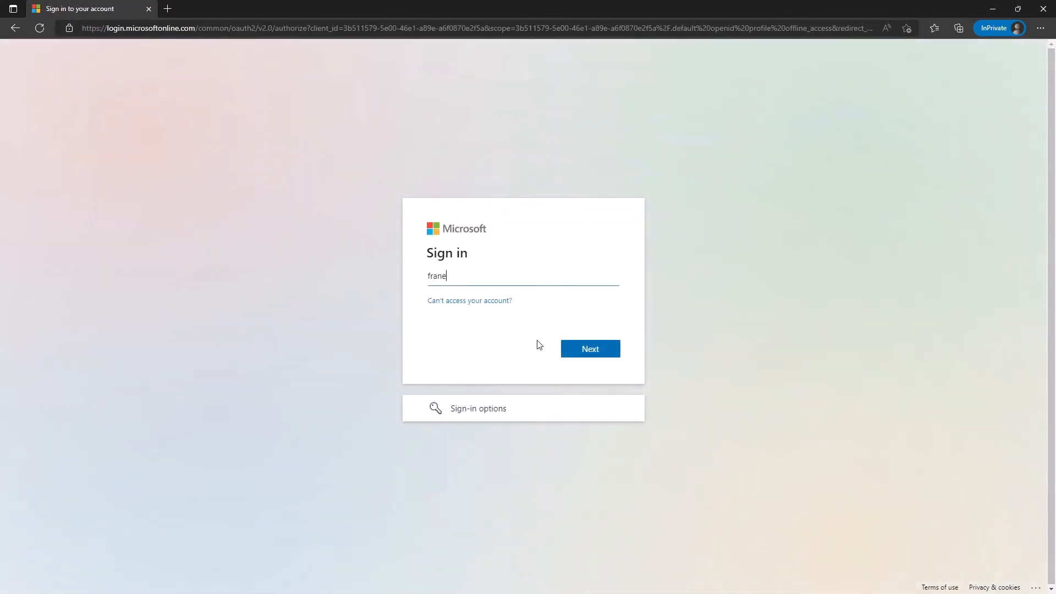
Step: Sign in with the user's e-mail and password, skipping security setup and staying signed in
{"action": "key", "text": "Return"}
{"action": "type", "text": "•••••••••"}
{"action": "key", "text": "Return"}
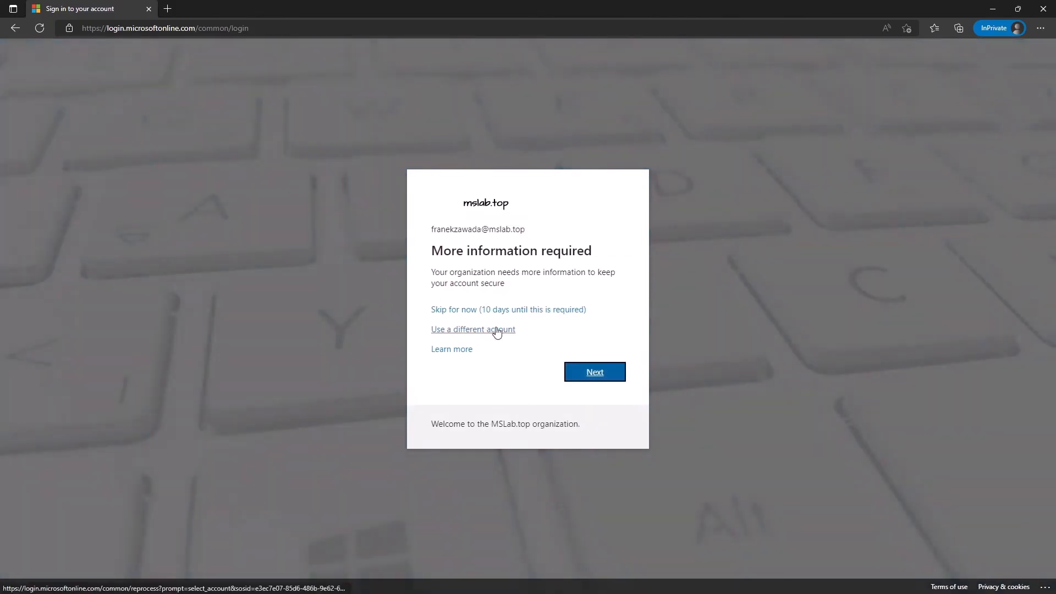
{"action": "left_click", "coordinate": [533, 307]}
{"action": "key", "text": "Return"}
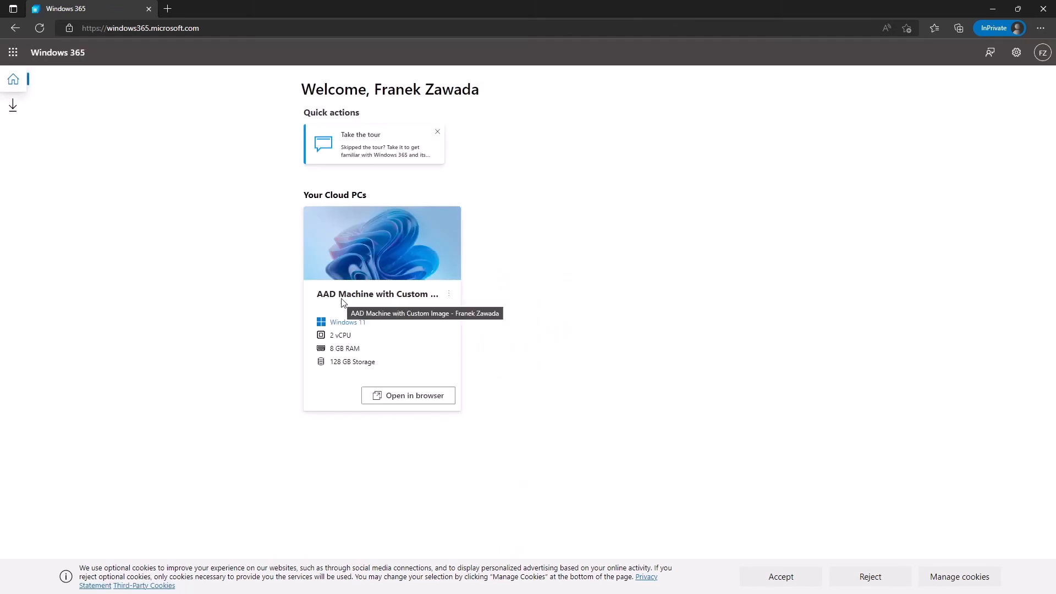
Step: View the Cloud PC's system information, then open the Cloud PC in a browser session
{"action": "left_click_drag", "start_coordinate": [338, 302], "coordinate": [455, 299]}
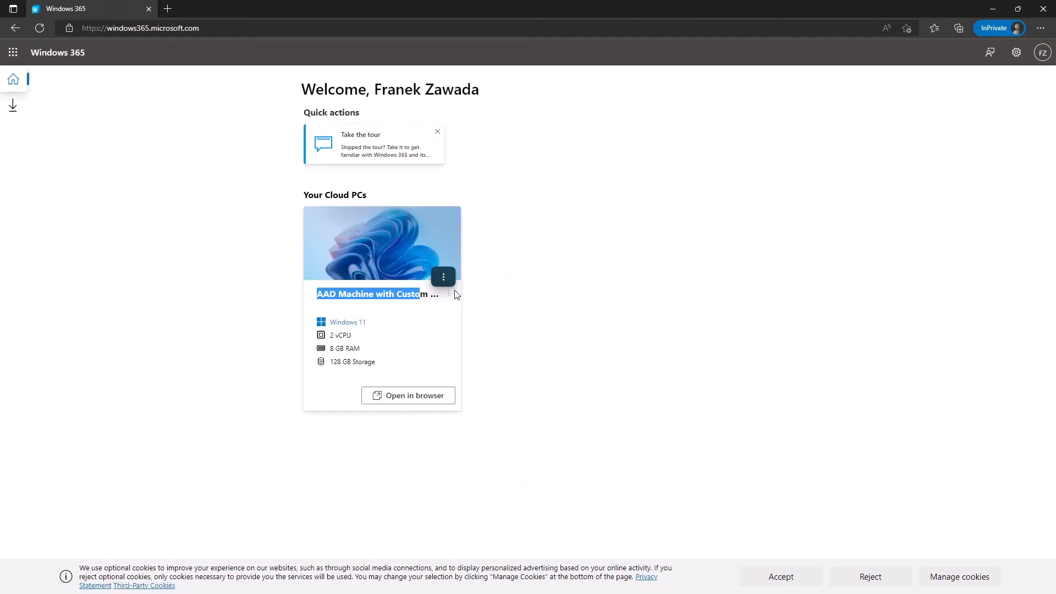
{"action": "left_click", "coordinate": [449, 294]}
{"action": "left_click", "coordinate": [492, 392]}
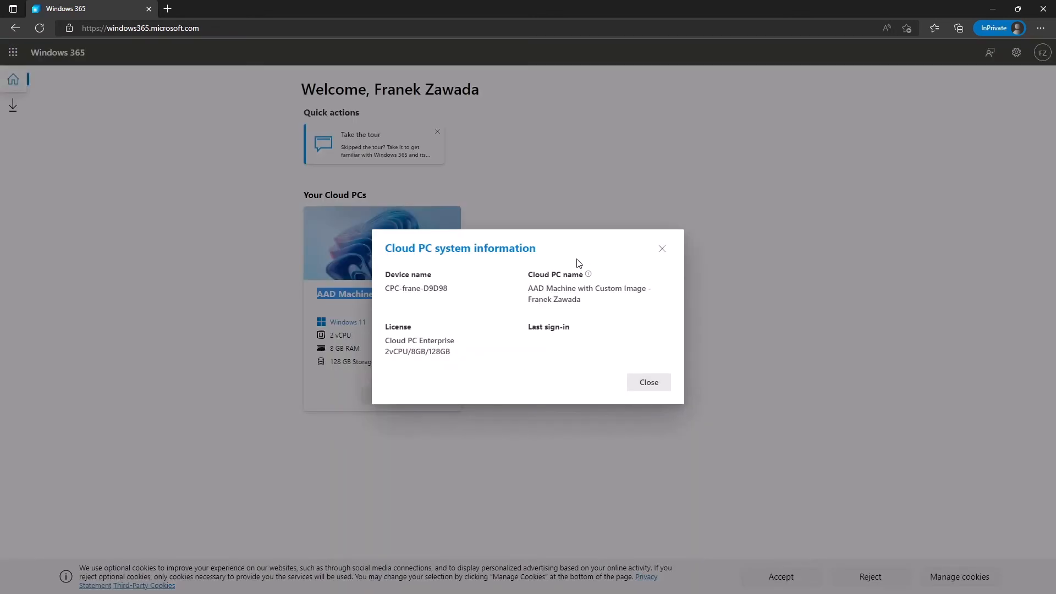
{"action": "left_click_drag", "start_coordinate": [528, 275], "coordinate": [552, 292]}
{"action": "left_click", "coordinate": [553, 291]}
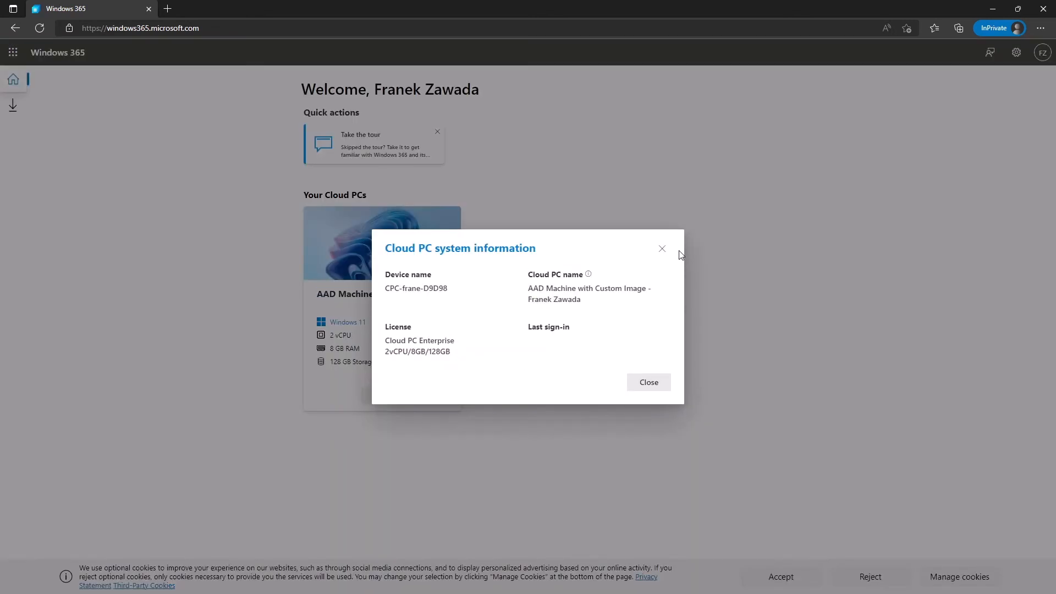
{"action": "left_click", "coordinate": [663, 249]}
{"action": "left_click", "coordinate": [391, 396]}
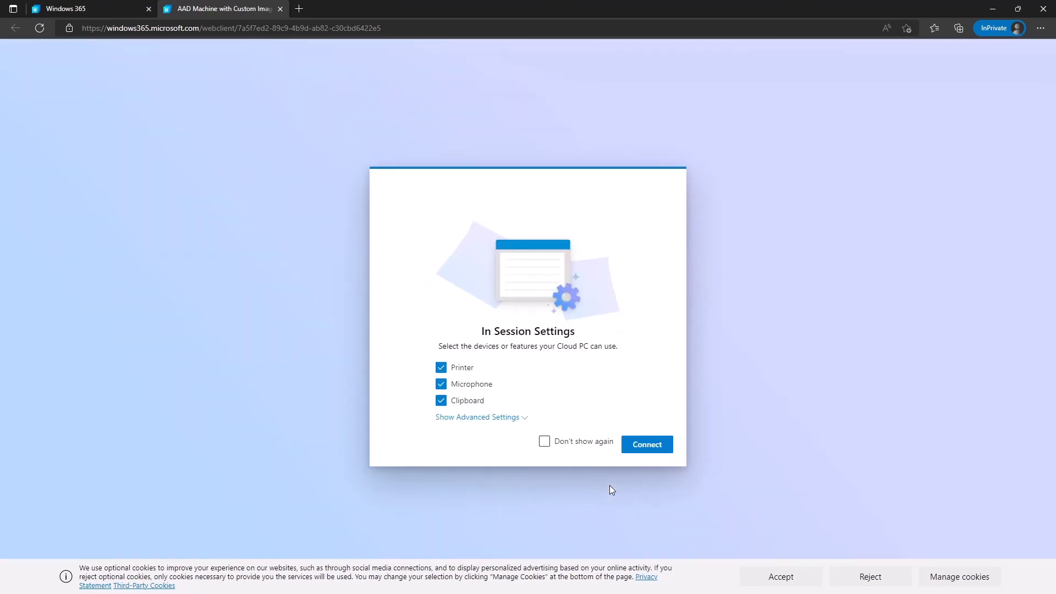
Step: Connect to the Cloud PC with the default redirections and sign in with the account password
{"action": "left_click", "coordinate": [647, 445]}
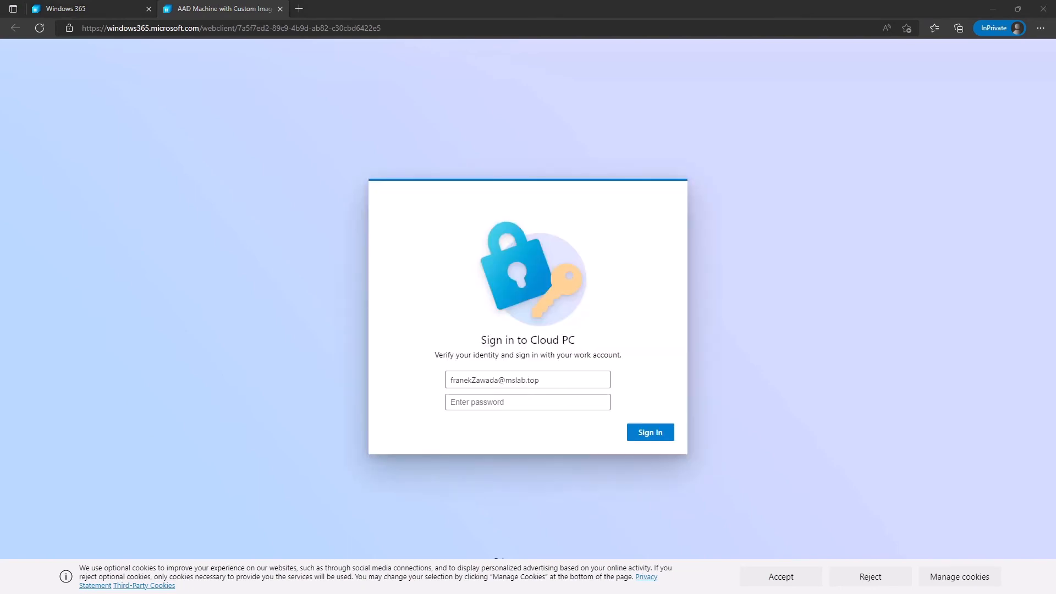
{"action": "left_click", "coordinate": [512, 405]}
{"action": "type", "text": "P"}
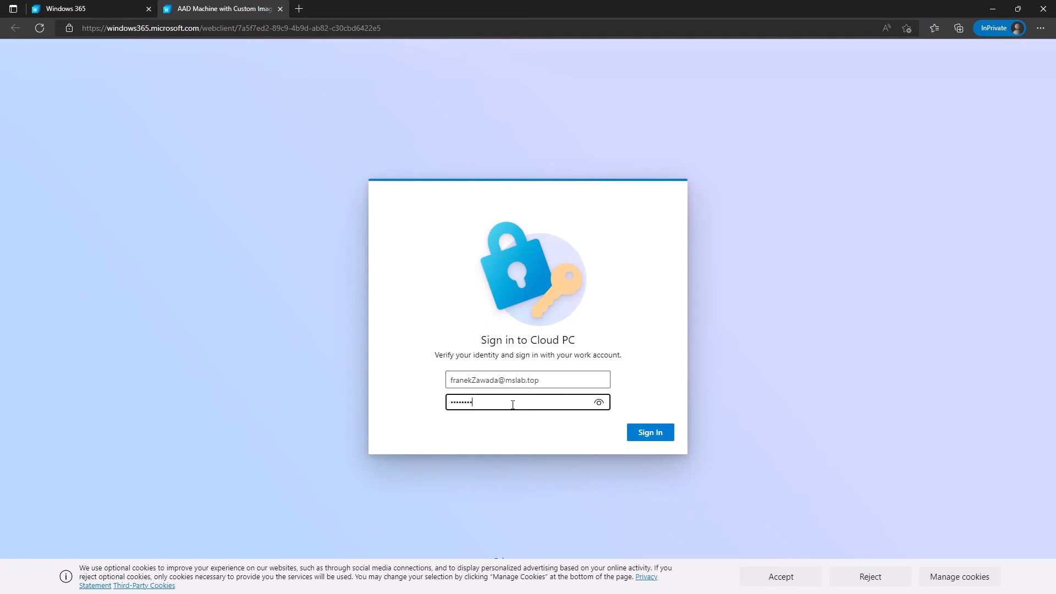
{"action": "key", "text": "Return"}
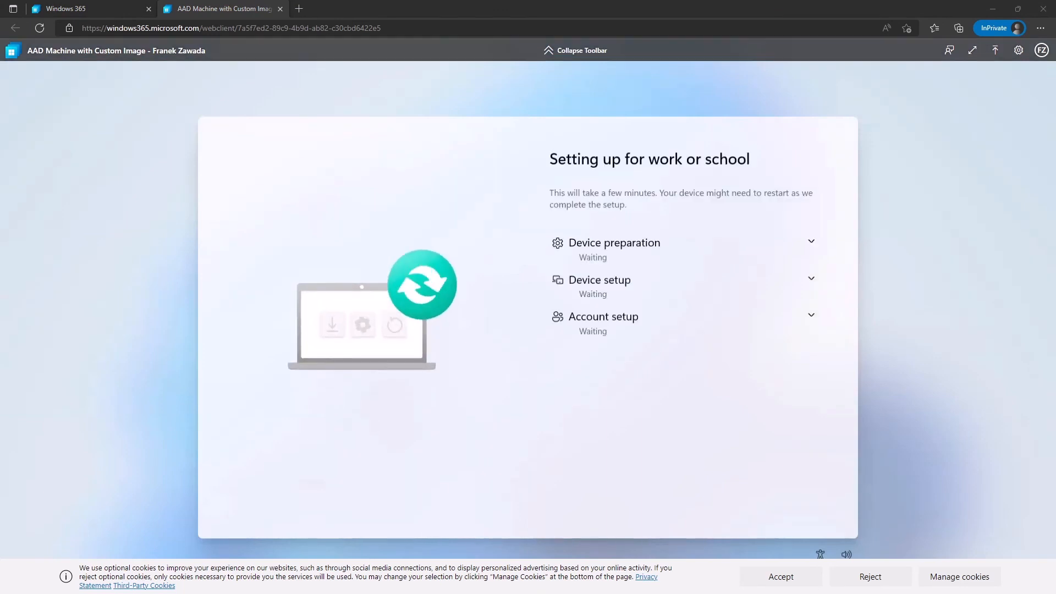
Step: Wait for the work-or-school setup to reach the Windows 11 desktop, then accept the cookie notice
{"action": "left_click", "coordinate": [818, 342]}
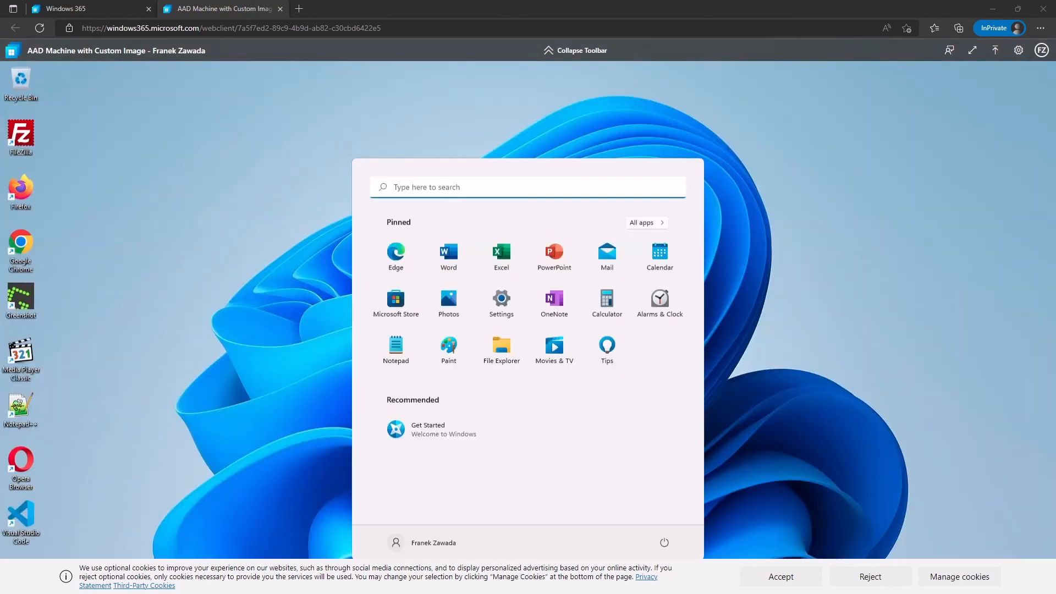
{"action": "left_click", "coordinate": [769, 578]}
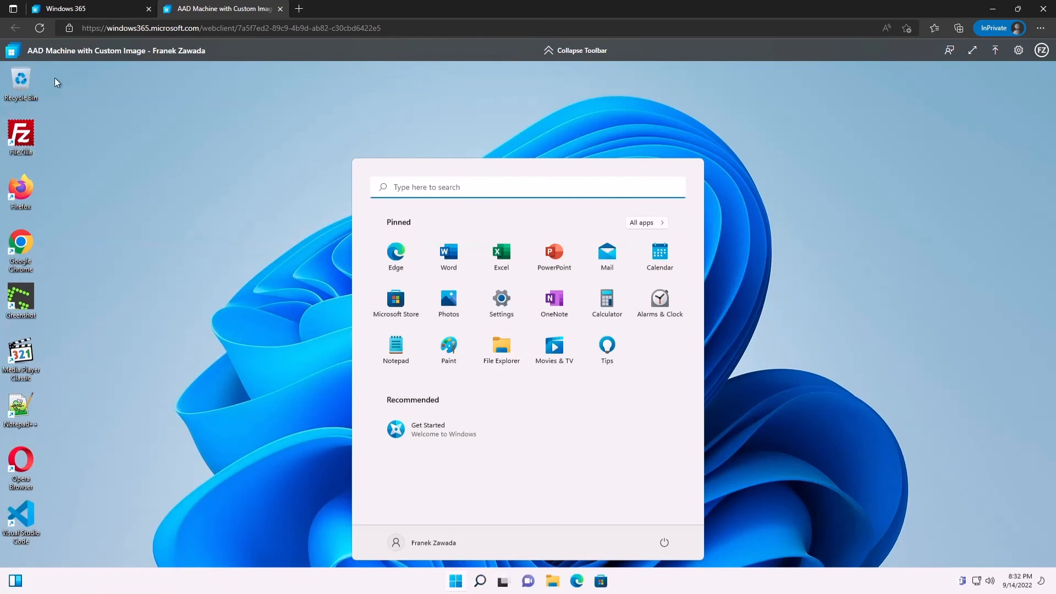
Step: In the Cloud PC, open Settings, go to Windows Update and run Check for updates
{"action": "left_click_drag", "start_coordinate": [76, 119], "coordinate": [12, 540]}
{"action": "left_click", "coordinate": [455, 580]}
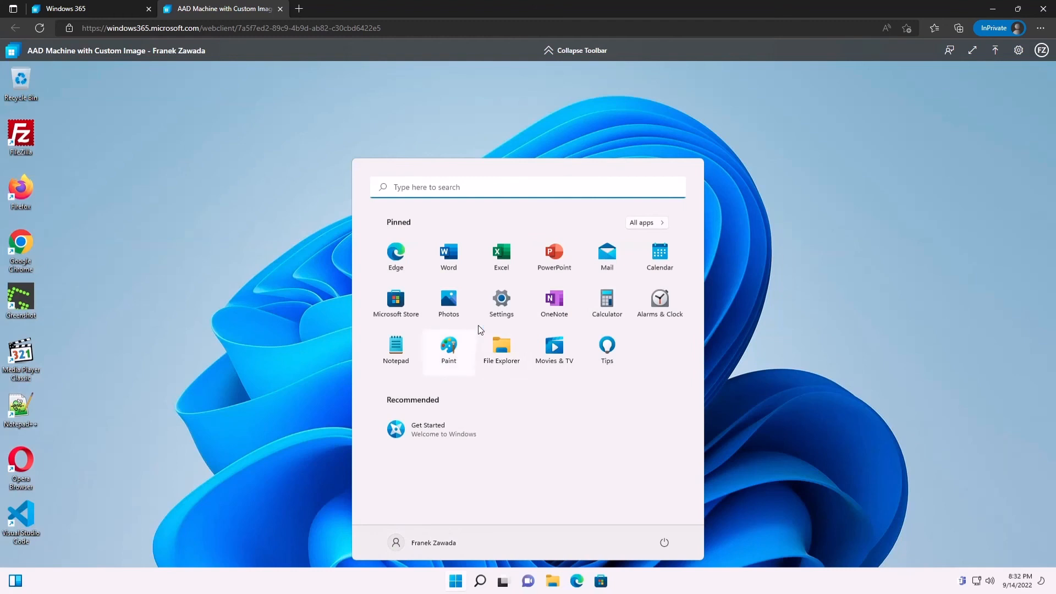
{"action": "left_click", "coordinate": [501, 303]}
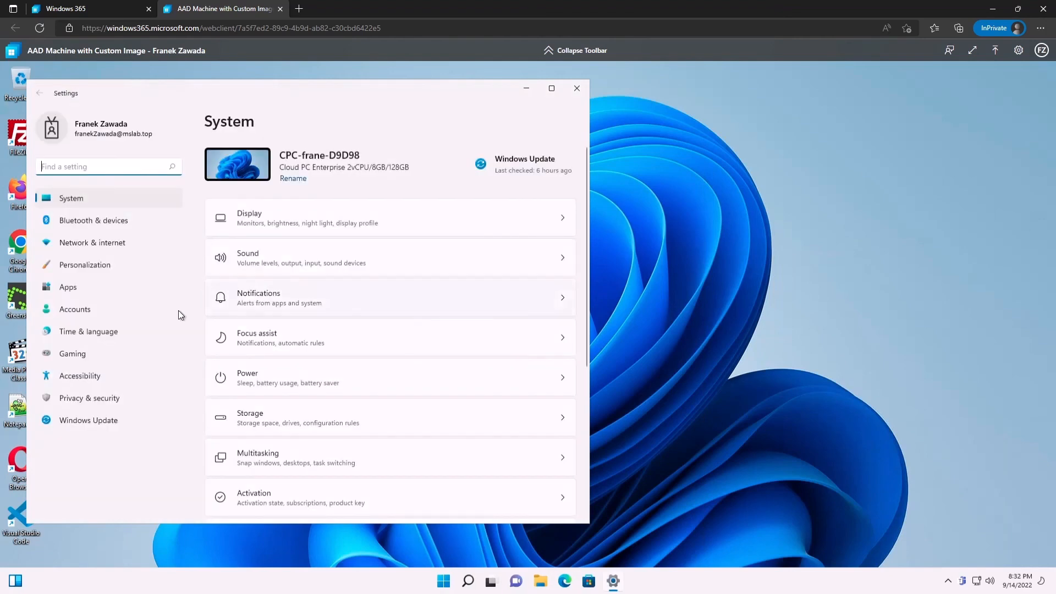
{"action": "left_click", "coordinate": [99, 420]}
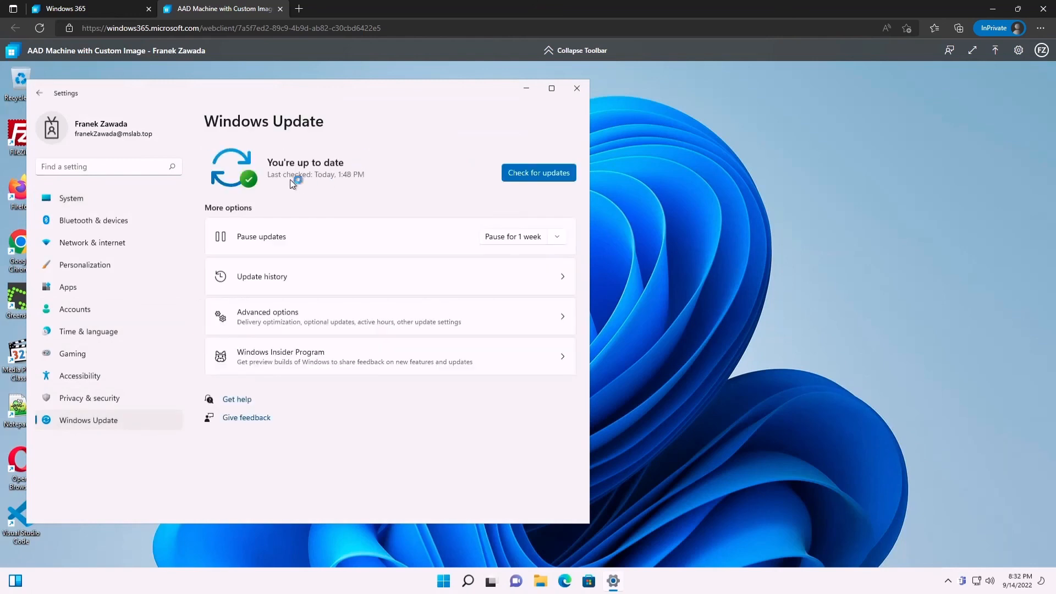
{"action": "left_click", "coordinate": [513, 170]}
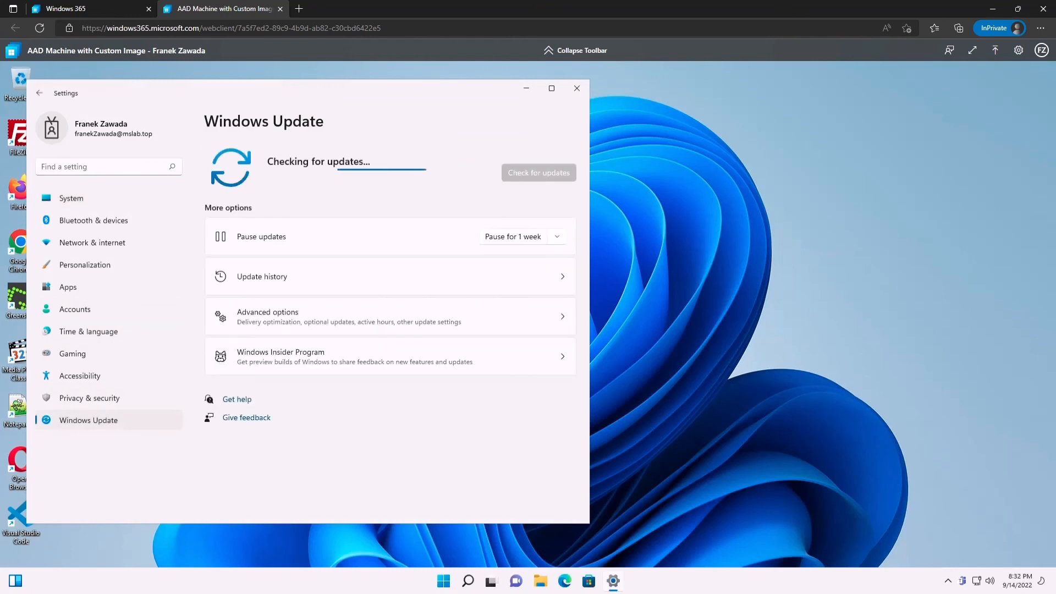